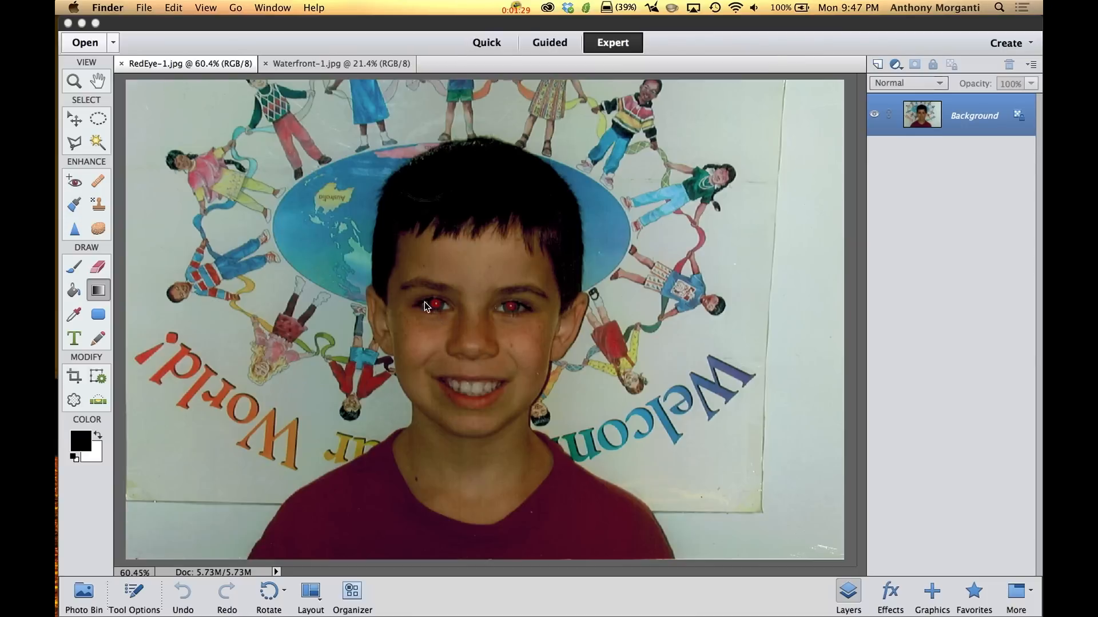
Step: Activate the Red Eye Removal tool and duplicate the Background layer of RedEye-1.jpg
{"action": "left_click", "coordinate": [79, 183]}
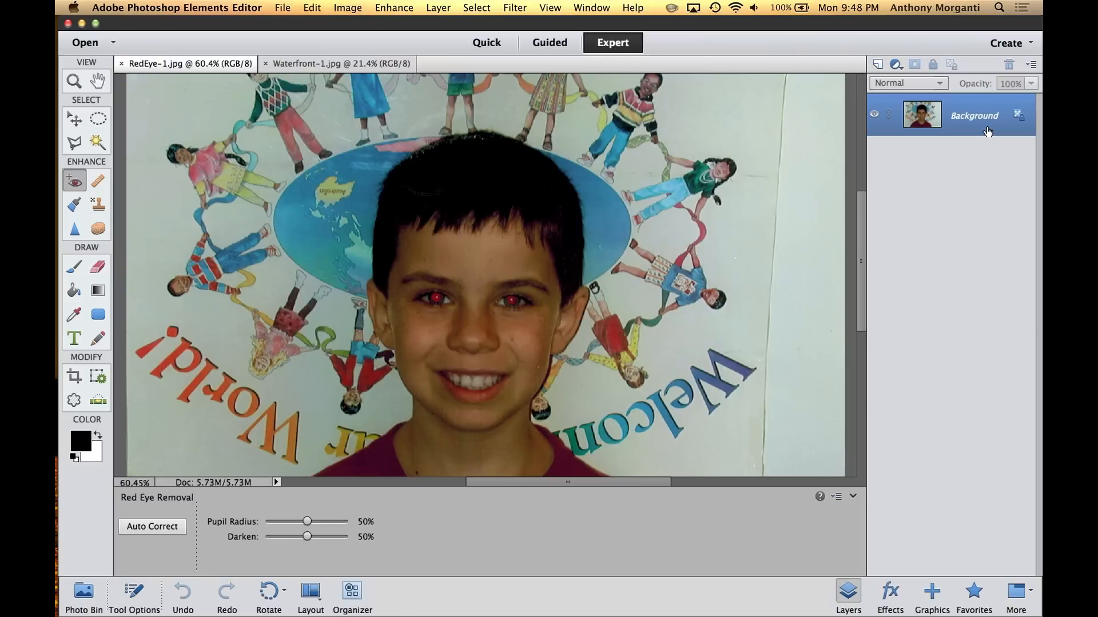
{"action": "key", "text": "super+j"}
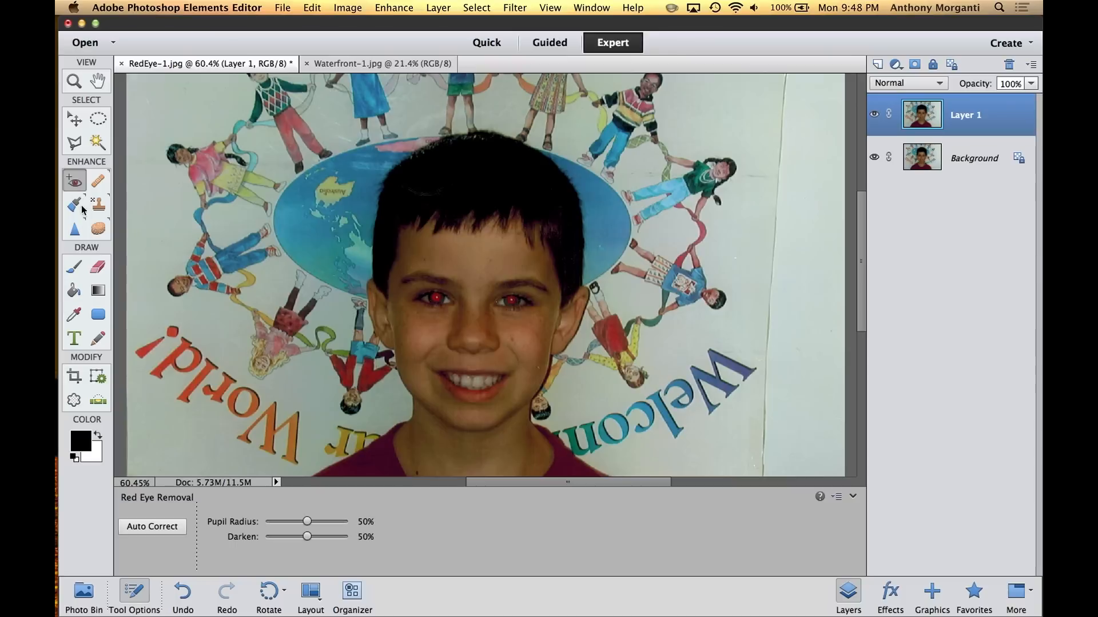
Step: Try the Red Eye Removal tool's automatic correction on the boy's eyes and undo it
{"action": "left_click", "coordinate": [149, 529]}
{"action": "left_click", "coordinate": [147, 526]}
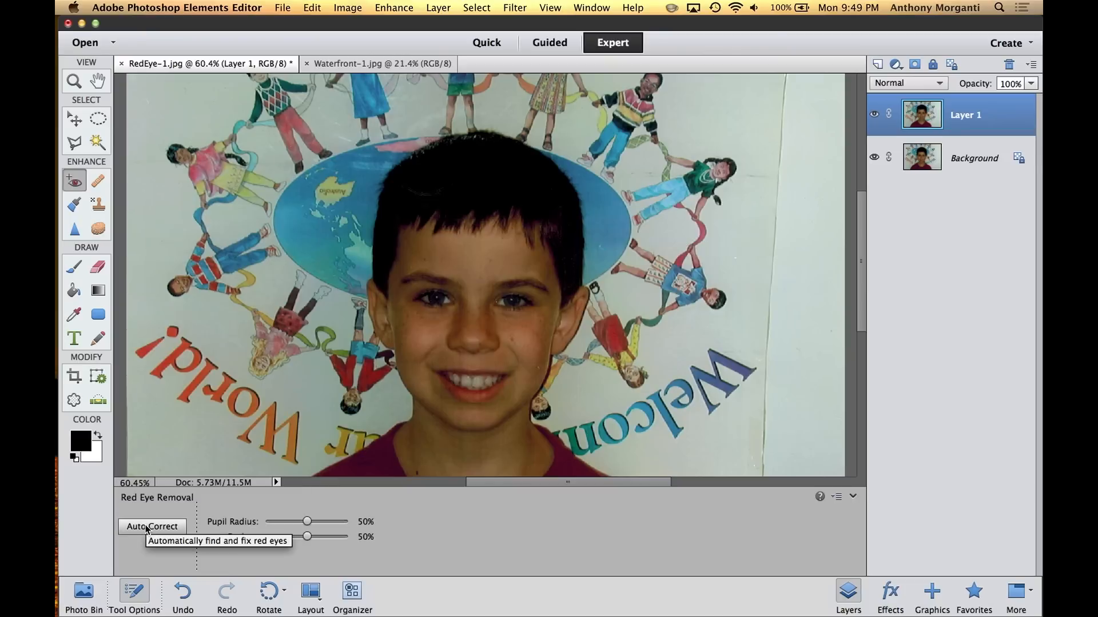
{"action": "left_click", "coordinate": [183, 593]}
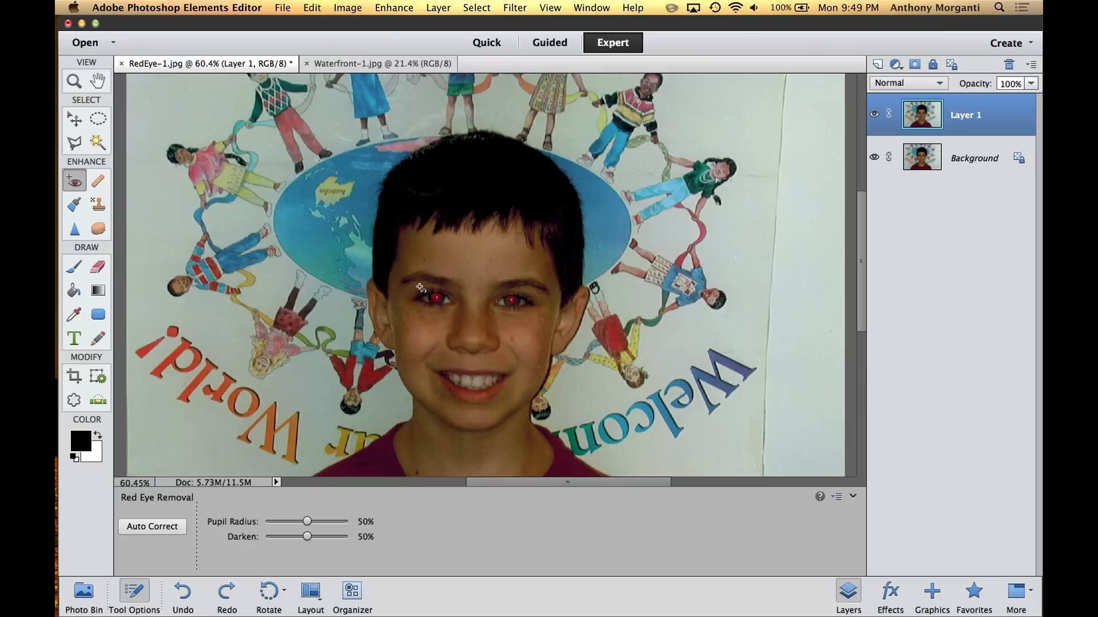
Step: Try removing the red eye manually, by framing each eye and by targeting a single pupil, undoing each attempt
{"action": "left_click_drag", "start_coordinate": [418, 289], "coordinate": [454, 315]}
{"action": "left_click_drag", "start_coordinate": [489, 282], "coordinate": [535, 323]}
{"action": "left_click", "coordinate": [191, 596]}
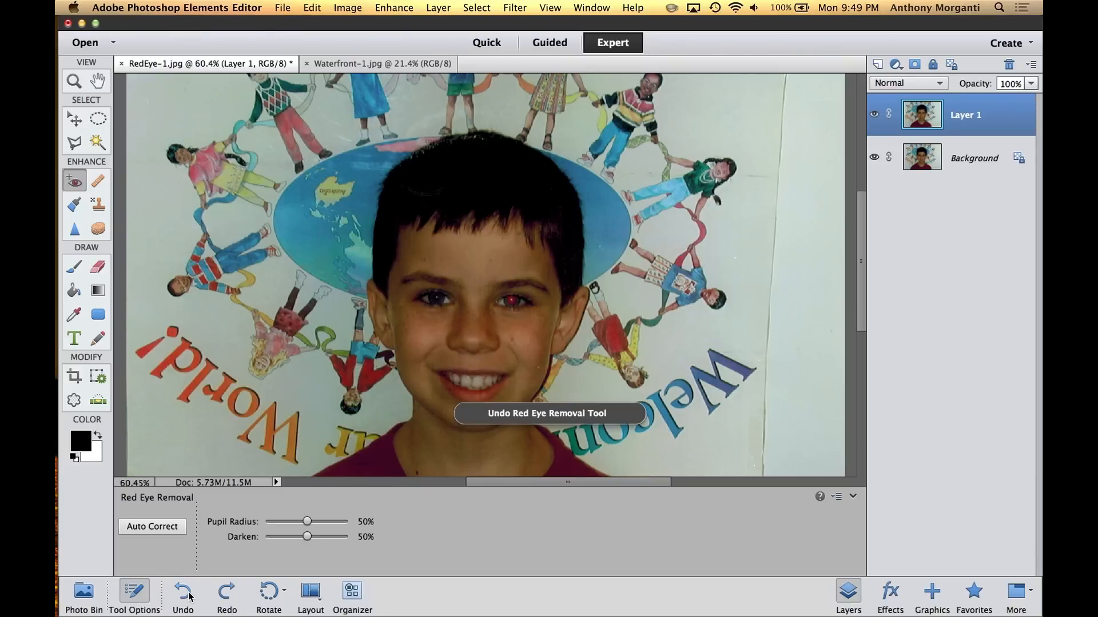
{"action": "left_click", "coordinate": [189, 597]}
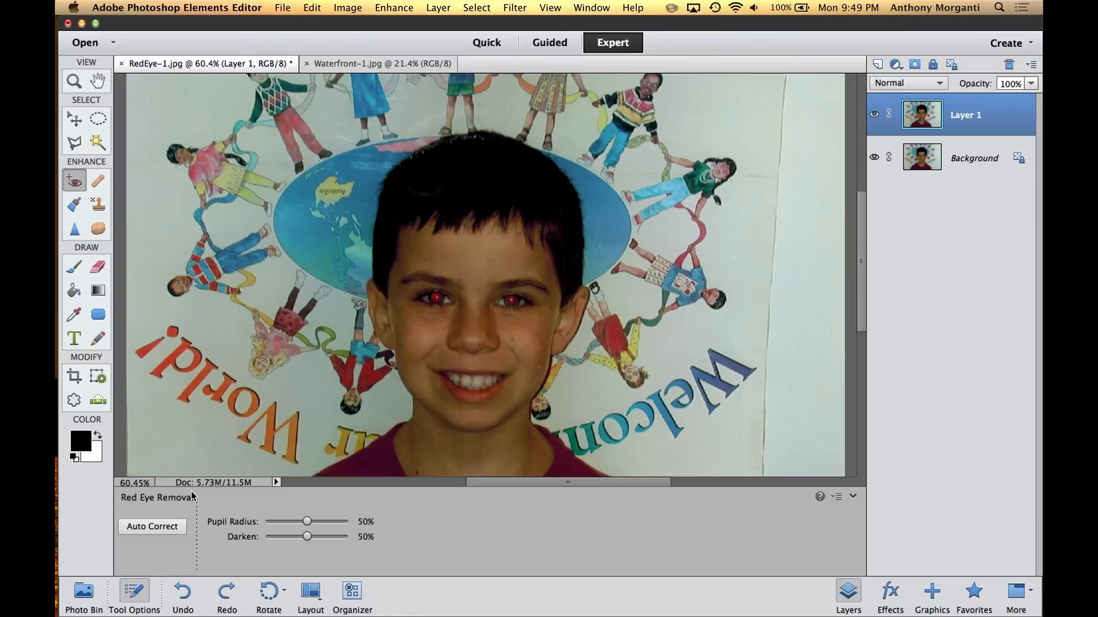
{"action": "left_click", "coordinate": [437, 299]}
{"action": "left_click", "coordinate": [184, 595]}
Step: Set Pupil Radius and Darken to 14% and remove the red eye from both eyes by framing each one
{"action": "left_click_drag", "start_coordinate": [306, 523], "coordinate": [279, 523]}
{"action": "left_click_drag", "start_coordinate": [307, 537], "coordinate": [278, 541]}
{"action": "left_click_drag", "start_coordinate": [413, 286], "coordinate": [452, 317]}
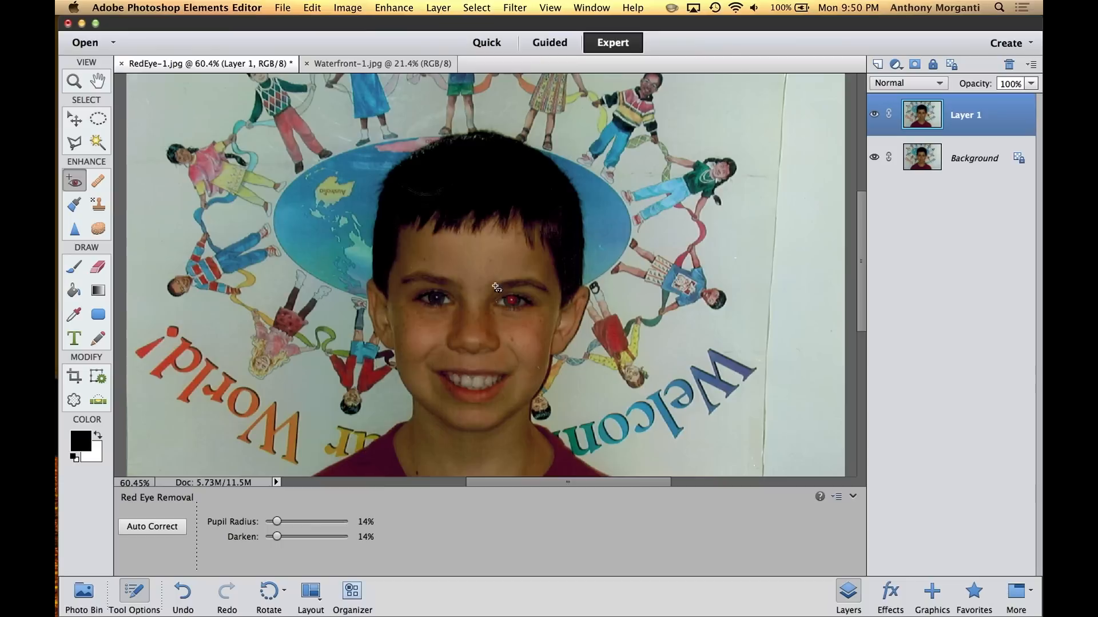
{"action": "left_click_drag", "start_coordinate": [494, 285], "coordinate": [530, 317]}
Step: Switch to the Spot Healing Brush and bring the boy's face to 100% magnification
{"action": "left_click", "coordinate": [99, 181]}
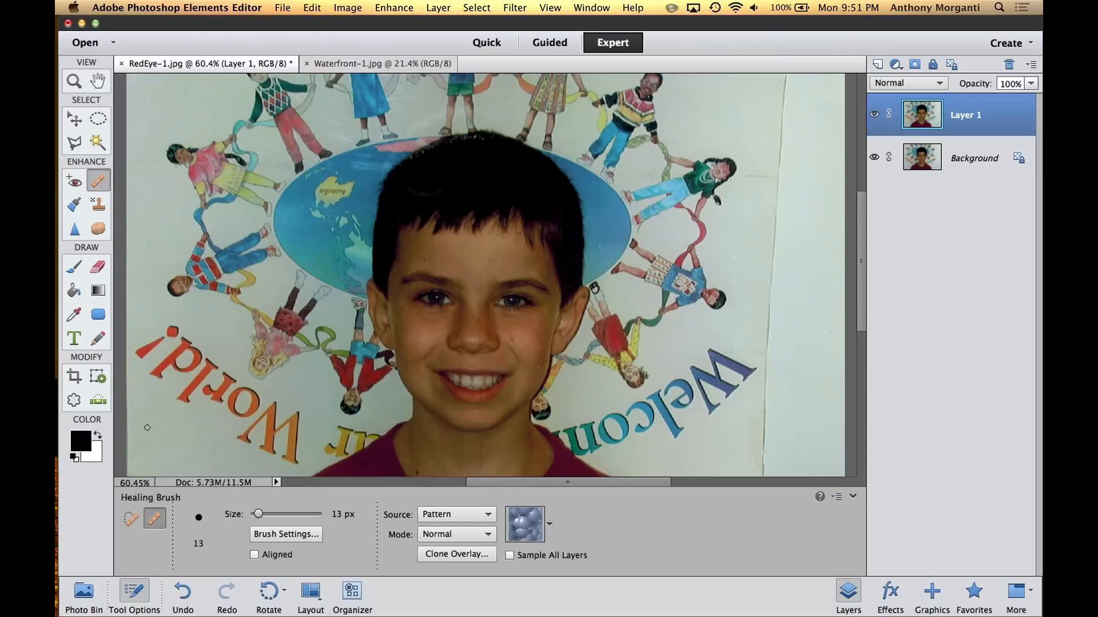
{"action": "left_click", "coordinate": [129, 519]}
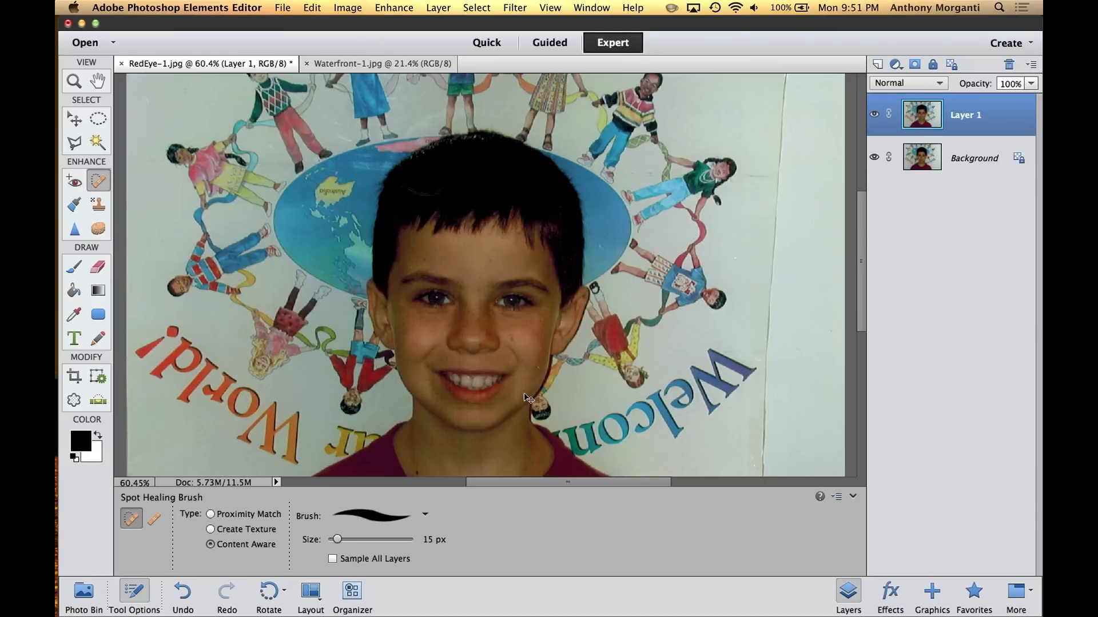
{"action": "key", "text": "super+equal"}
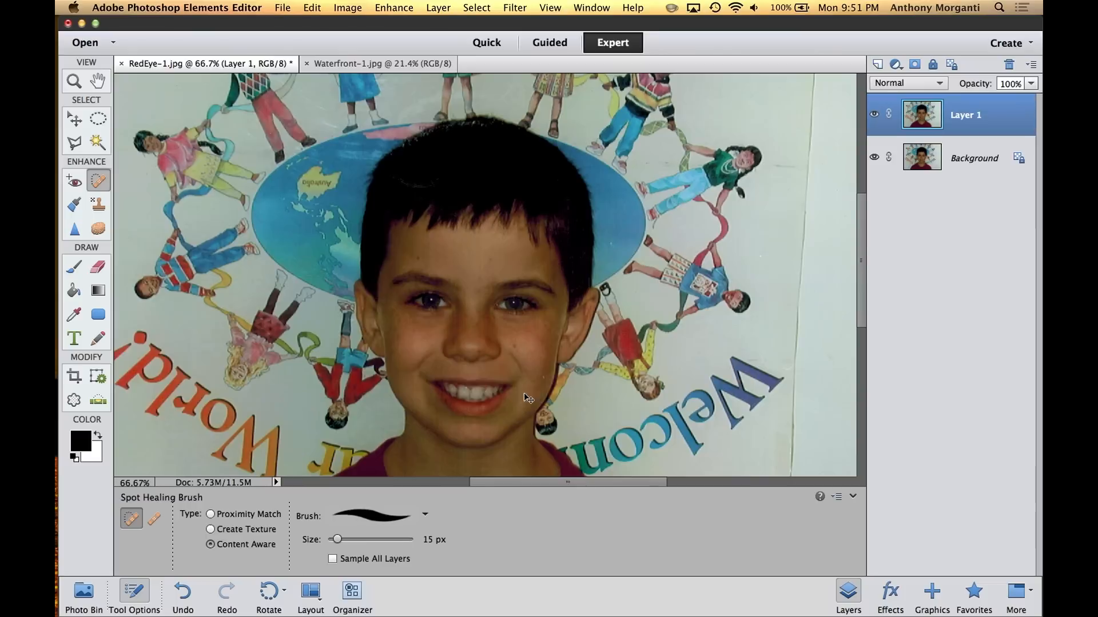
{"action": "key", "text": "super+equal"}
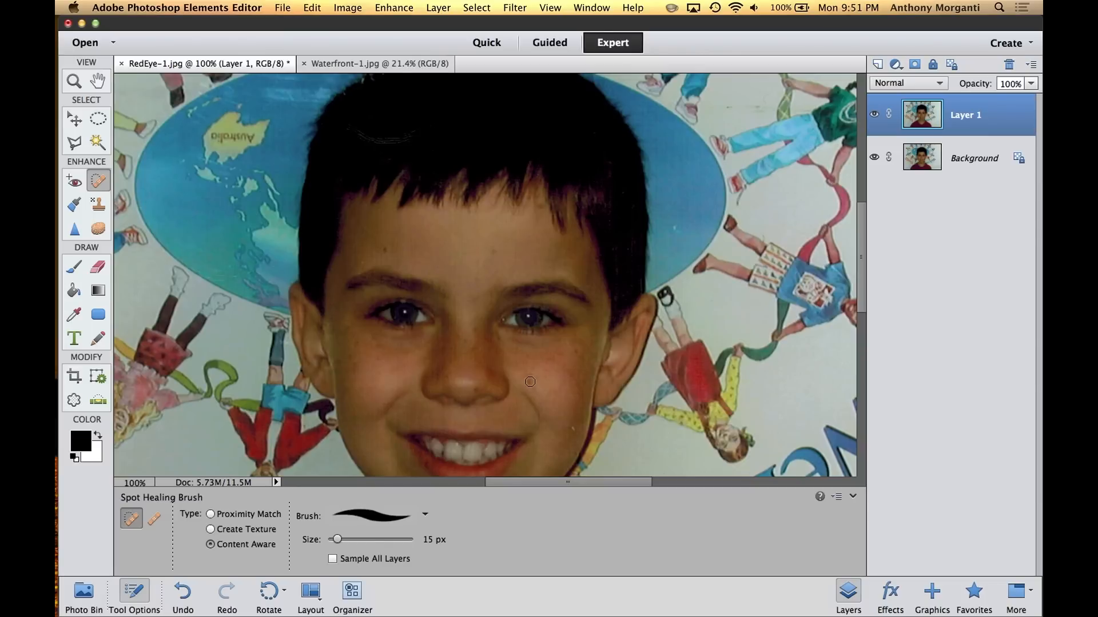
{"action": "key", "text": "bracketright"}
{"action": "key", "text": "bracketright"}
{"action": "key", "text": "bracketleft"}
{"action": "key", "text": "bracketleft"}
{"action": "left_click", "coordinate": [424, 515]}
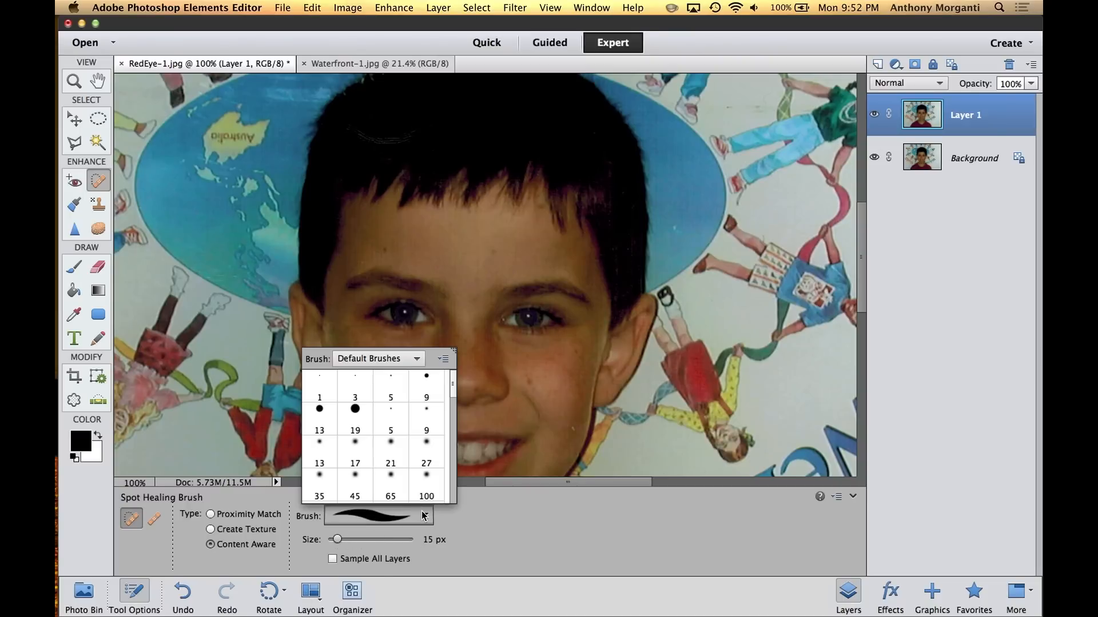
{"action": "left_click", "coordinate": [421, 512]}
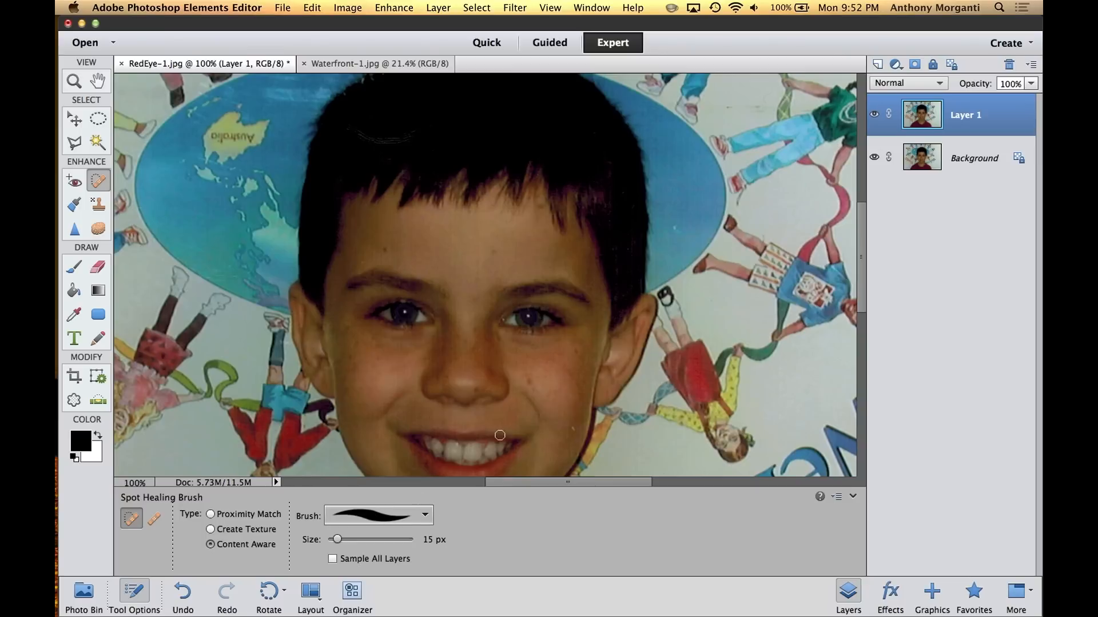
Step: Heal the blemishes on the cheek beside the nose, the nose tip and two spots on the forehead with Content Aware
{"action": "left_click", "coordinate": [528, 381]}
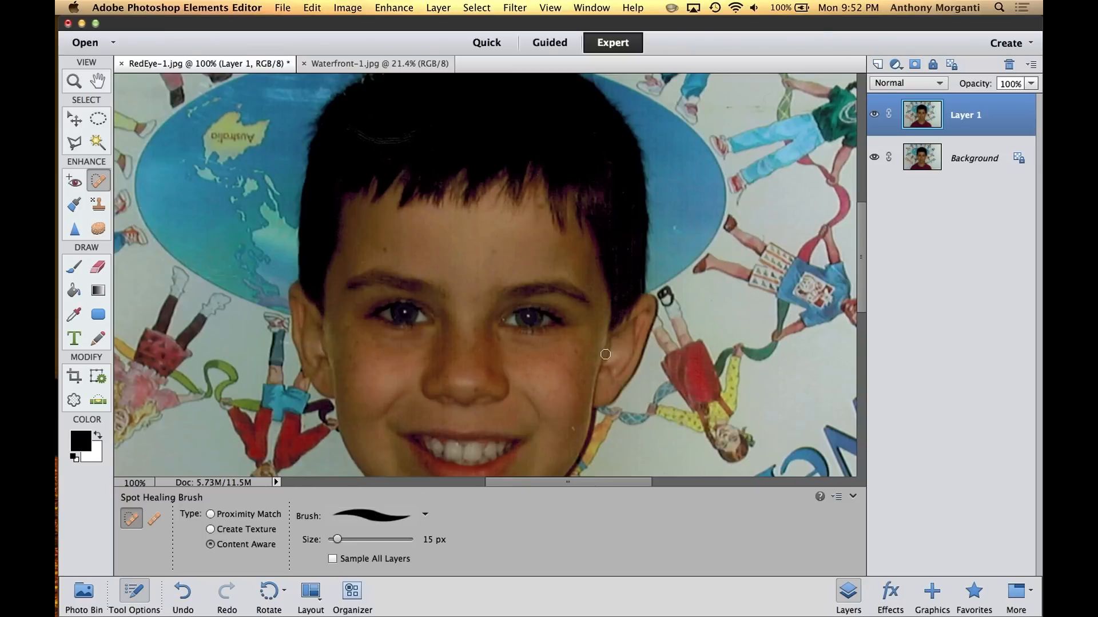
{"action": "left_click", "coordinate": [494, 253]}
{"action": "left_click", "coordinate": [476, 390]}
{"action": "left_click", "coordinate": [384, 249]}
Step: Try the Create Texture and Proximity Match healing types, and return to Content Aware
{"action": "left_click", "coordinate": [211, 529]}
{"action": "left_click", "coordinate": [210, 514]}
{"action": "left_click", "coordinate": [210, 545]}
Step: With the Healing Brush set to the Sampled source, sample clean cheek skin and heal the areas under both eyes
{"action": "left_click", "coordinate": [155, 519]}
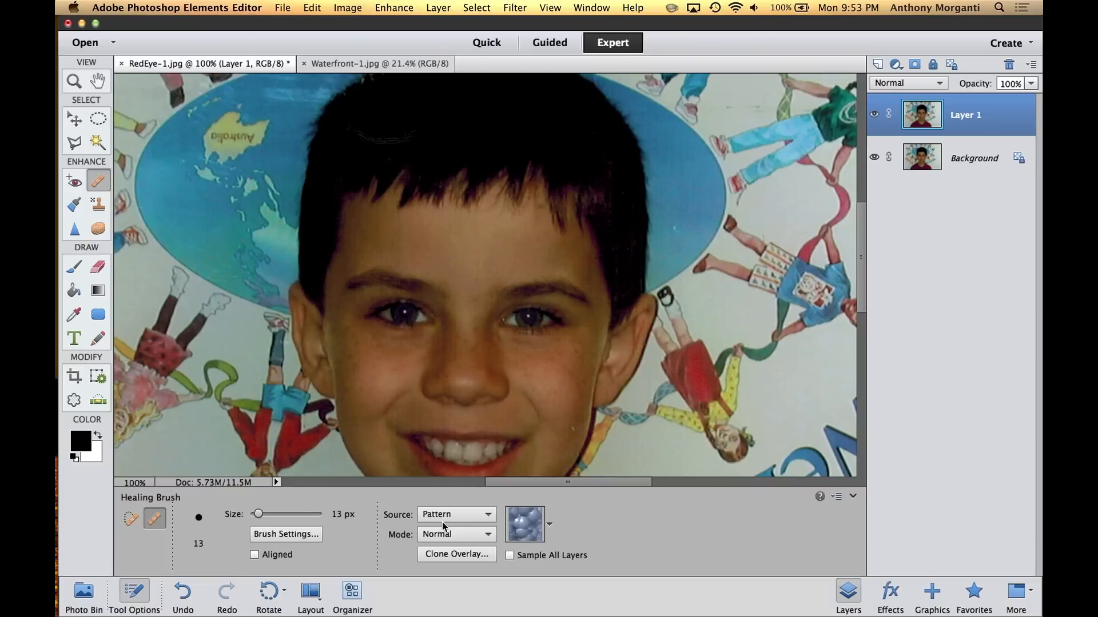
{"action": "left_click", "coordinate": [487, 515]}
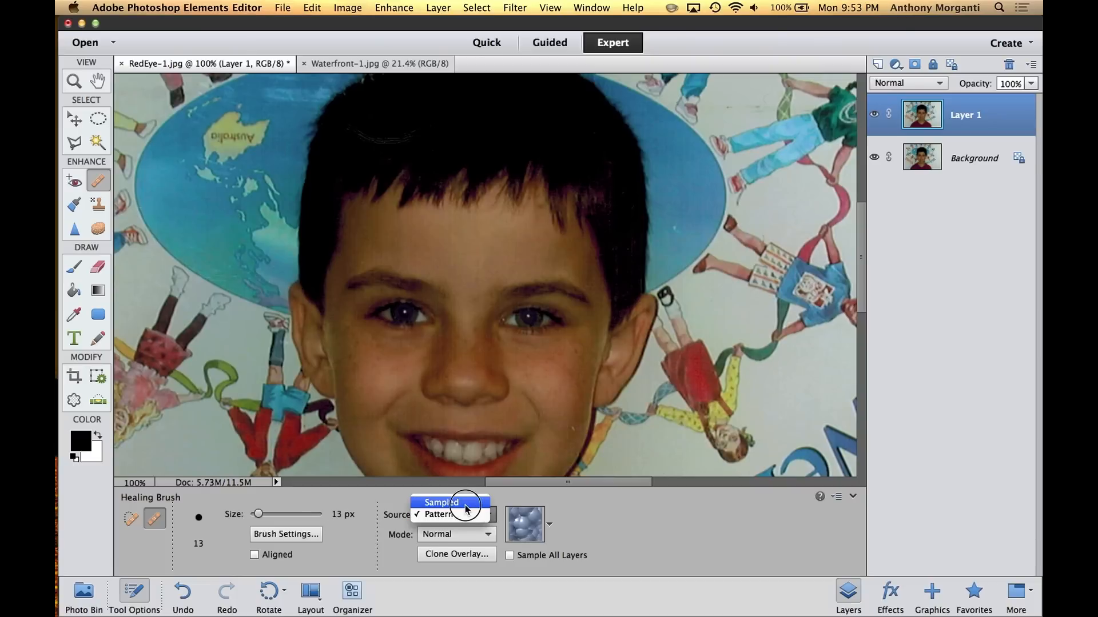
{"action": "left_click", "coordinate": [466, 506]}
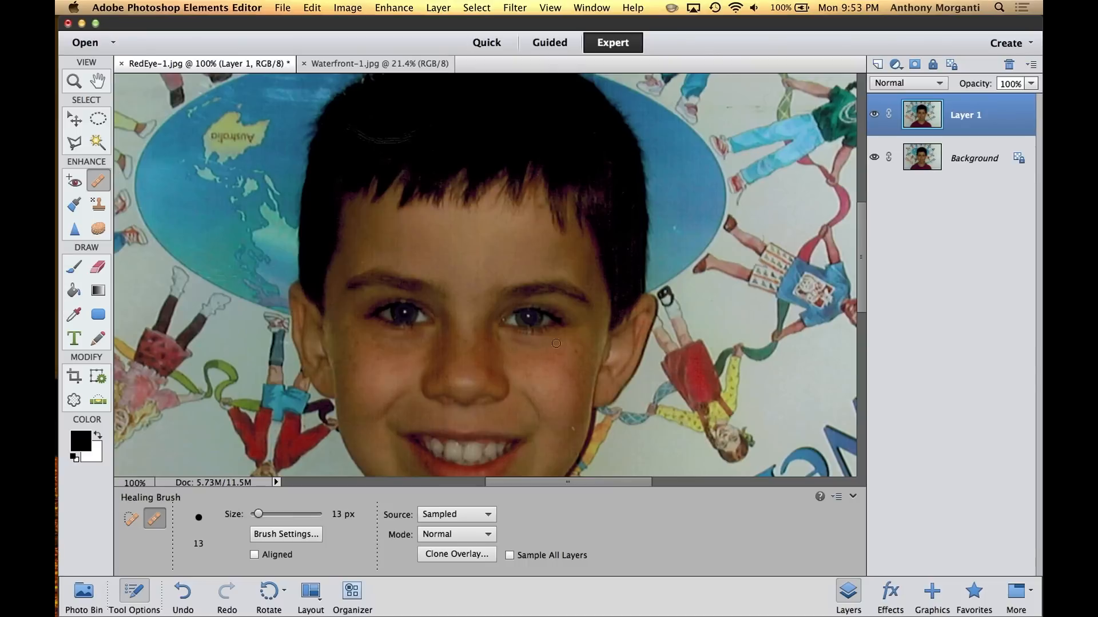
{"action": "left_click", "coordinate": [515, 358], "text": "alt"}
{"action": "left_click", "coordinate": [516, 357], "text": "alt"}
{"action": "left_click", "coordinate": [514, 342]}
{"action": "left_click", "coordinate": [371, 347], "text": "alt"}
{"action": "mouse_move", "coordinate": [391, 335]}
{"action": "left_mouse_down"}
{"action": "mouse_move", "coordinate": [420, 339]}
{"action": "mouse_move", "coordinate": [379, 344]}
{"action": "left_mouse_up"}
Step: Set the Healing Brush source to Pattern, using the blue bubble pattern from the Default set
{"action": "left_click", "coordinate": [482, 516]}
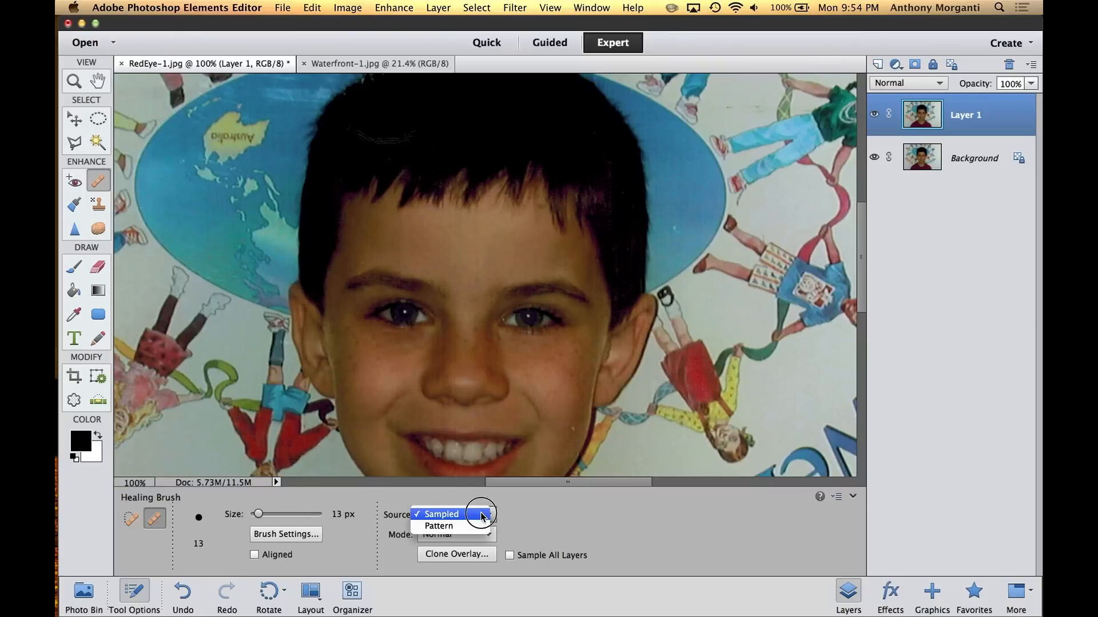
{"action": "left_click", "coordinate": [458, 531]}
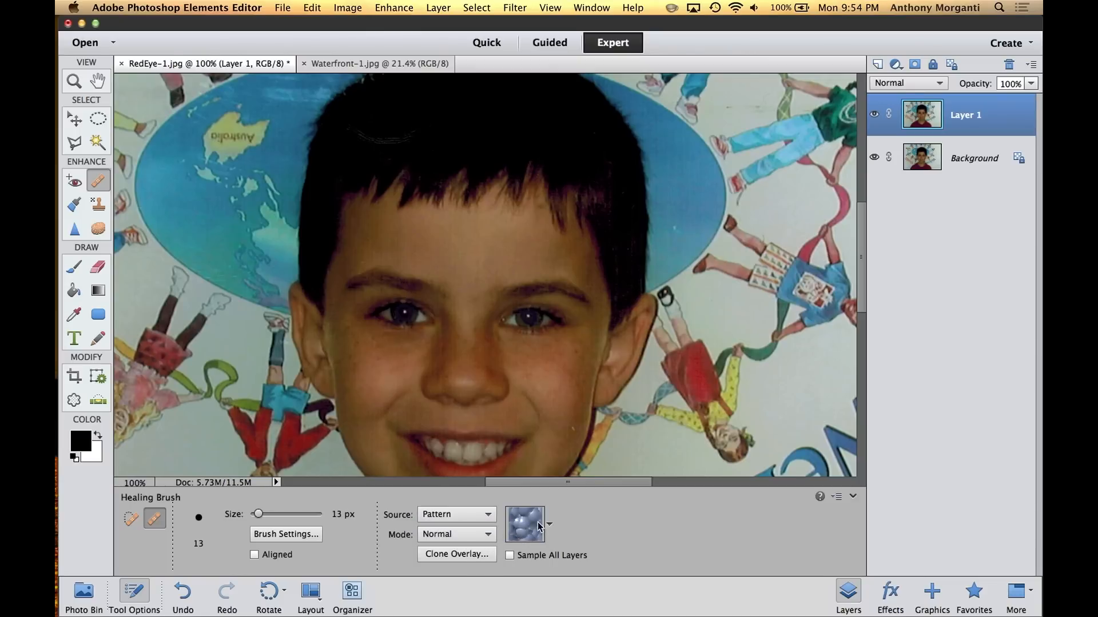
{"action": "left_click", "coordinate": [546, 524]}
{"action": "left_click", "coordinate": [488, 388]}
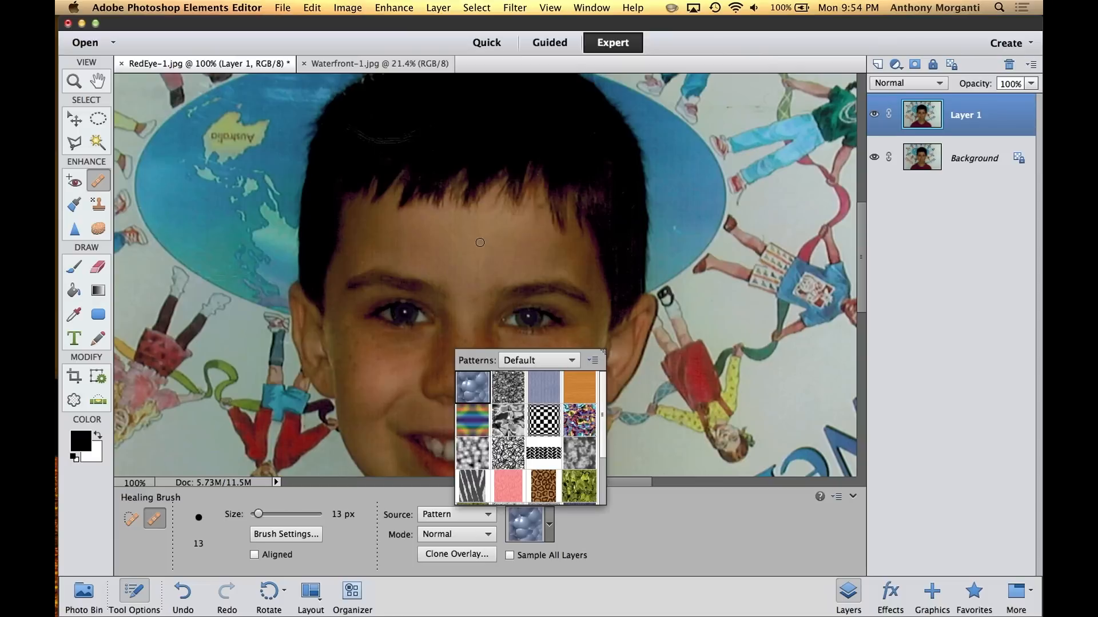
{"action": "key", "text": "Escape"}
Step: Enlarge the Healing Brush to 45 px
{"action": "key", "text": "bracketright"}
{"action": "key", "text": "bracketright"}
{"action": "key", "text": "bracketright"}
{"action": "key", "text": "bracketright"}
{"action": "key", "text": "bracketright"}
{"action": "key", "text": "bracketright"}
{"action": "key", "text": "bracketright"}
{"action": "key", "text": "bracketright"}
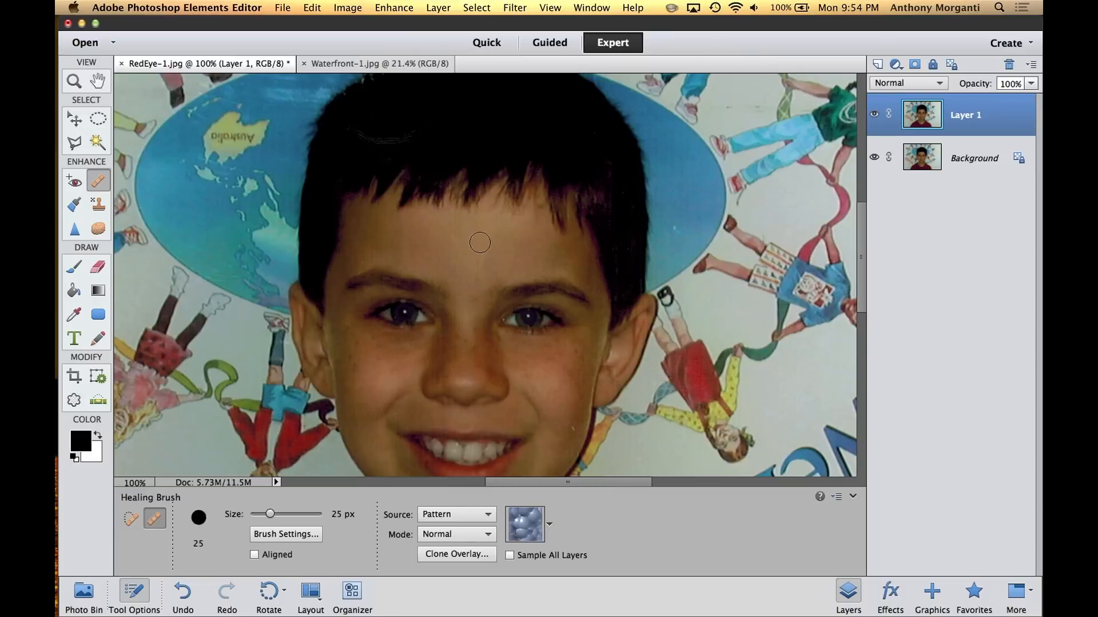
Step: Try painting two horizontal strokes of the bubble pattern across the boy's forehead, and undo both
{"action": "left_click_drag", "start_coordinate": [503, 245], "coordinate": [420, 251]}
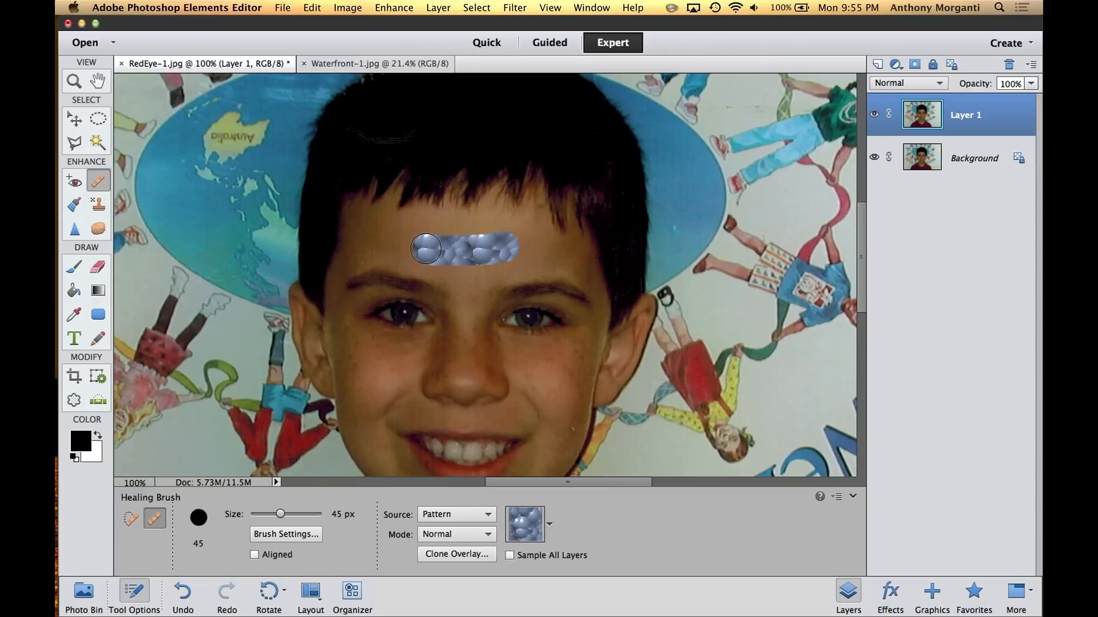
{"action": "right_click", "coordinate": [495, 232]}
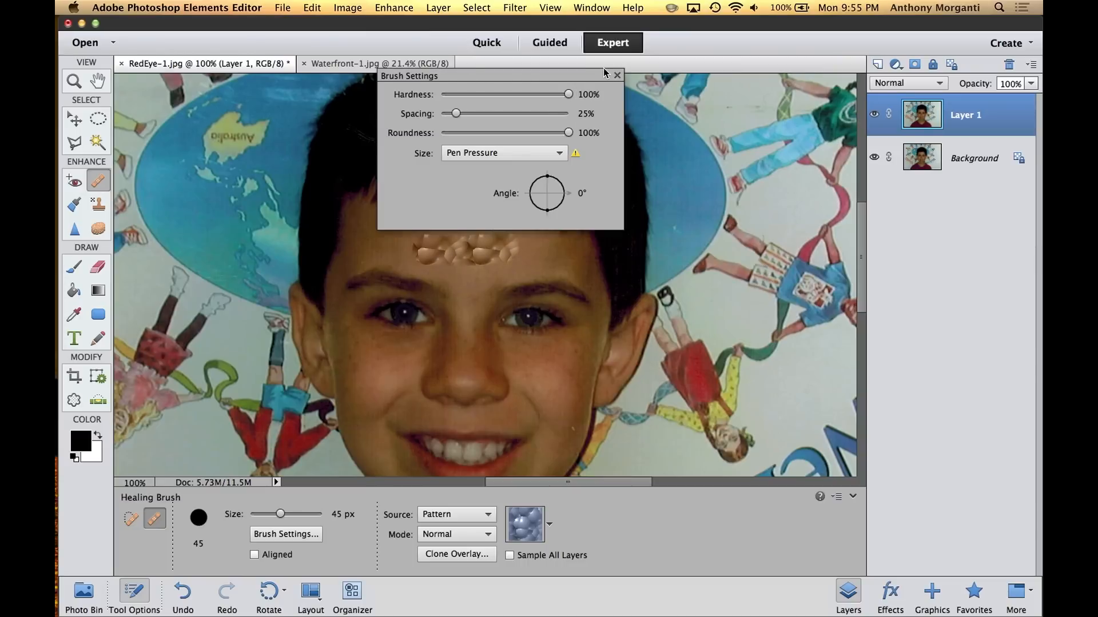
{"action": "left_click", "coordinate": [617, 75]}
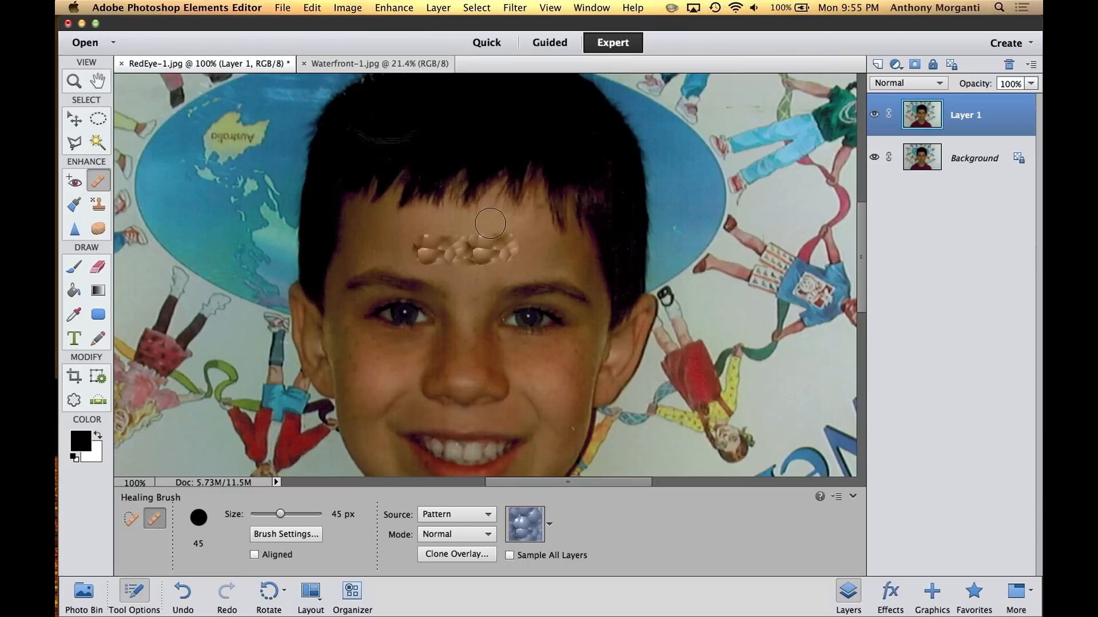
{"action": "left_click_drag", "start_coordinate": [493, 228], "coordinate": [413, 229]}
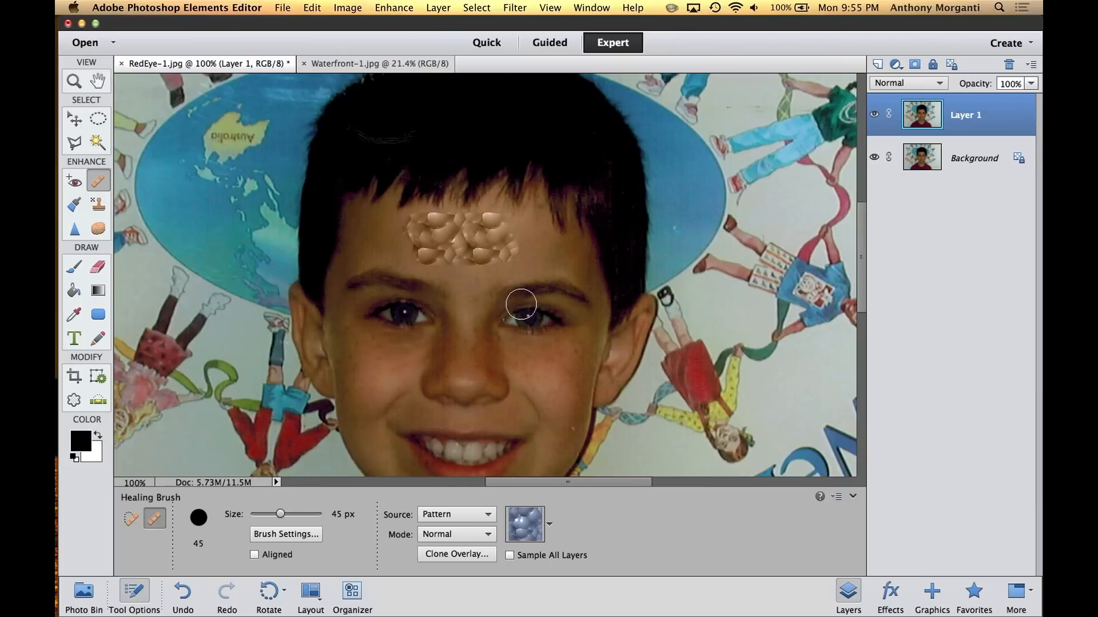
{"action": "left_click", "coordinate": [183, 594]}
{"action": "left_click", "coordinate": [183, 594]}
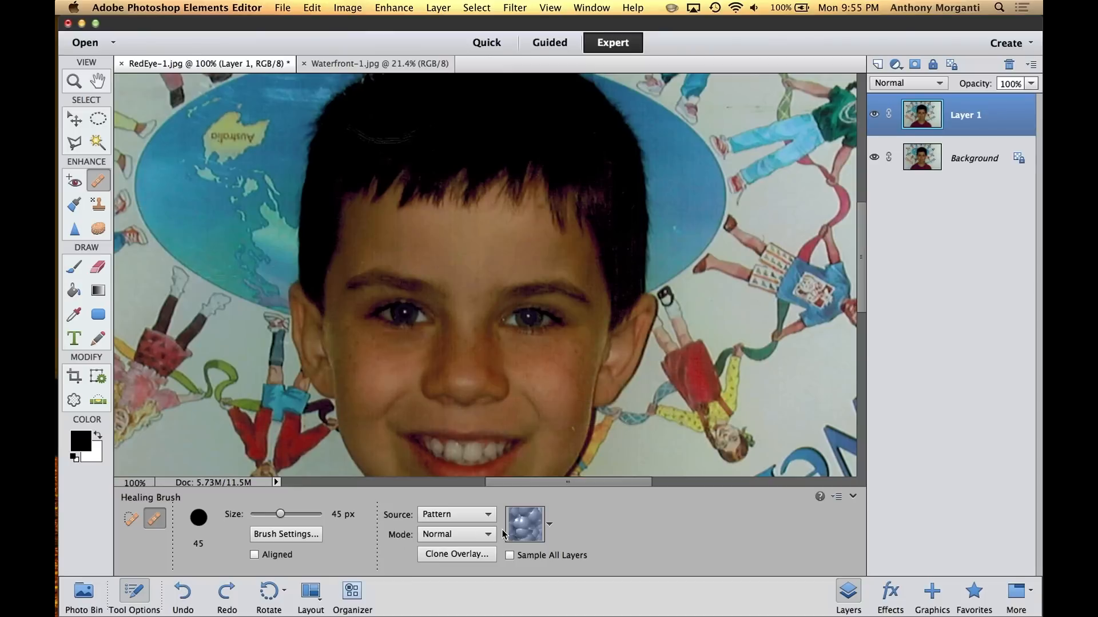
Step: Return the Healing Brush source to Sampled and keep its blending mode at Normal
{"action": "left_click", "coordinate": [543, 525]}
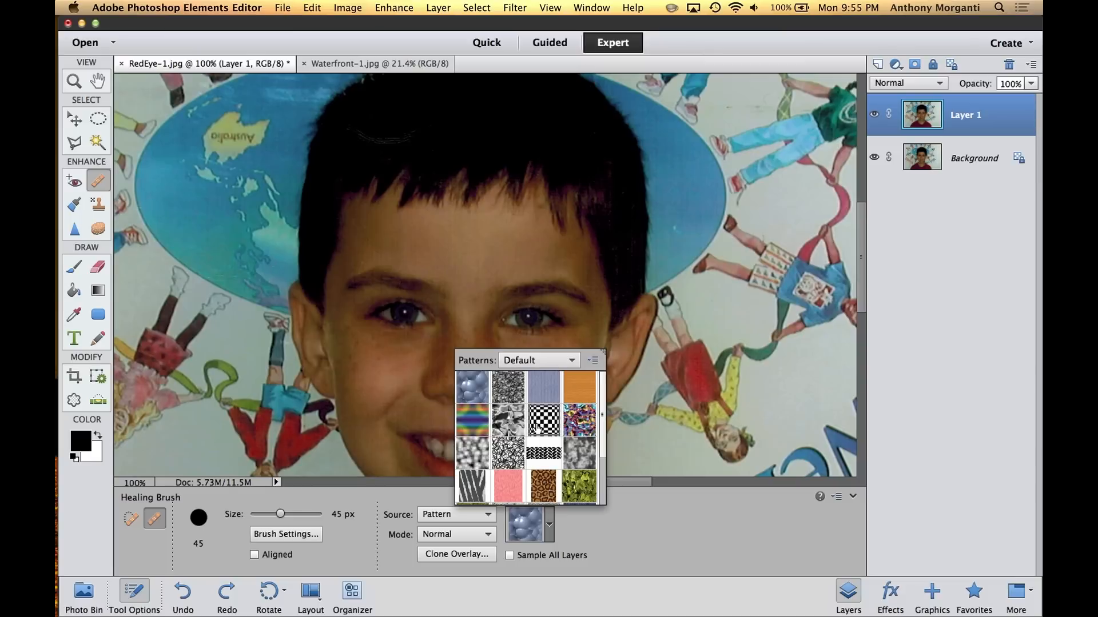
{"action": "left_click", "coordinate": [537, 526]}
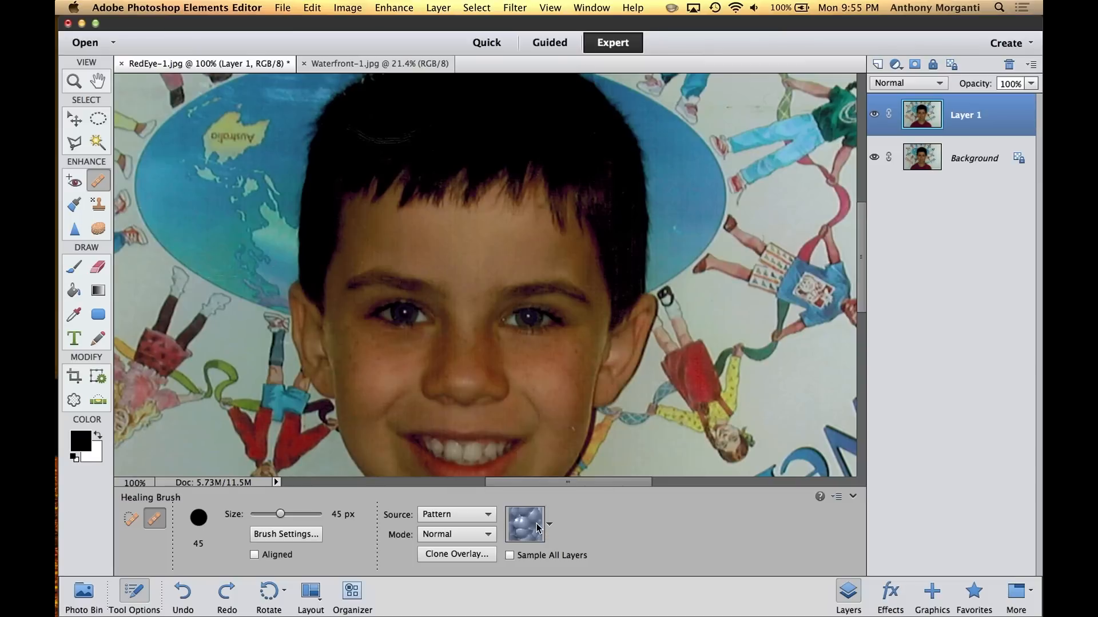
{"action": "left_click", "coordinate": [484, 514]}
{"action": "left_click", "coordinate": [458, 503]}
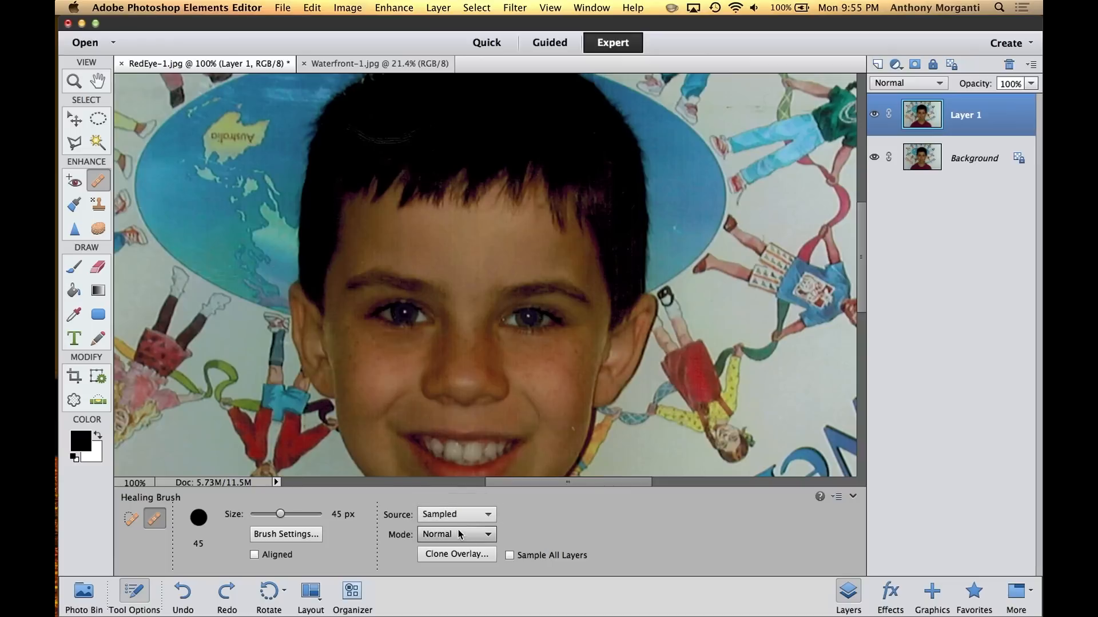
{"action": "left_click", "coordinate": [456, 534]}
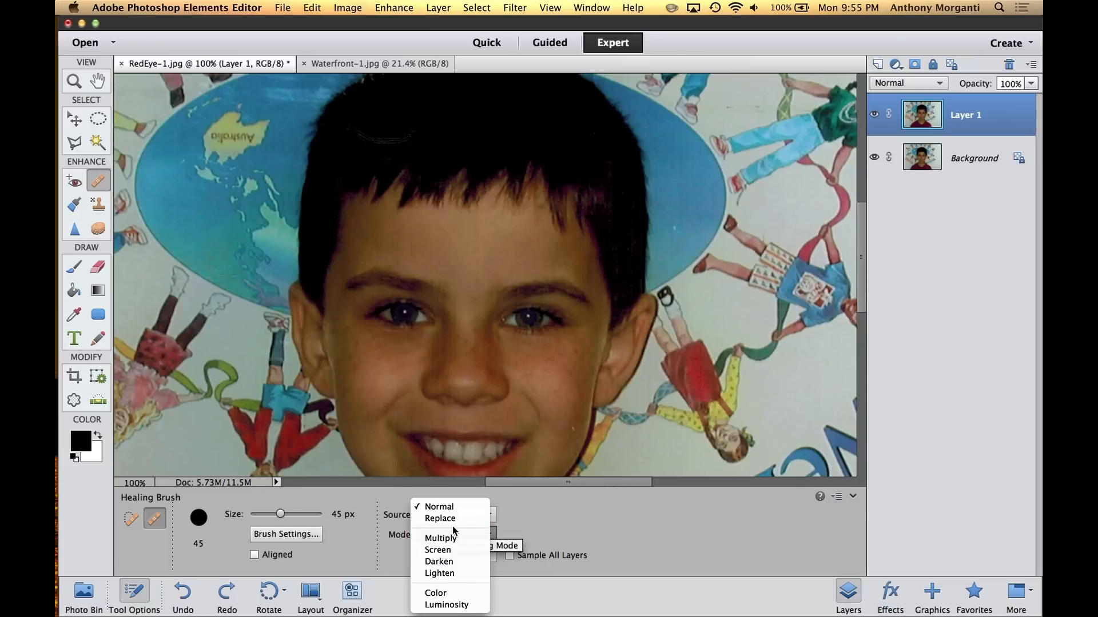
{"action": "left_click", "coordinate": [451, 507]}
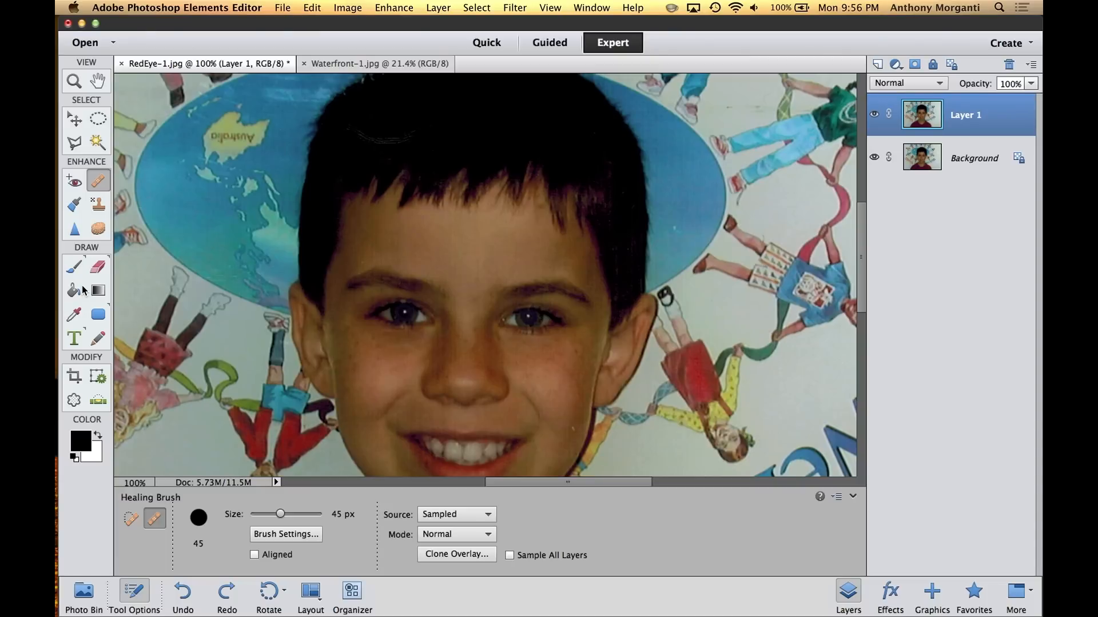
{"action": "left_click", "coordinate": [485, 519]}
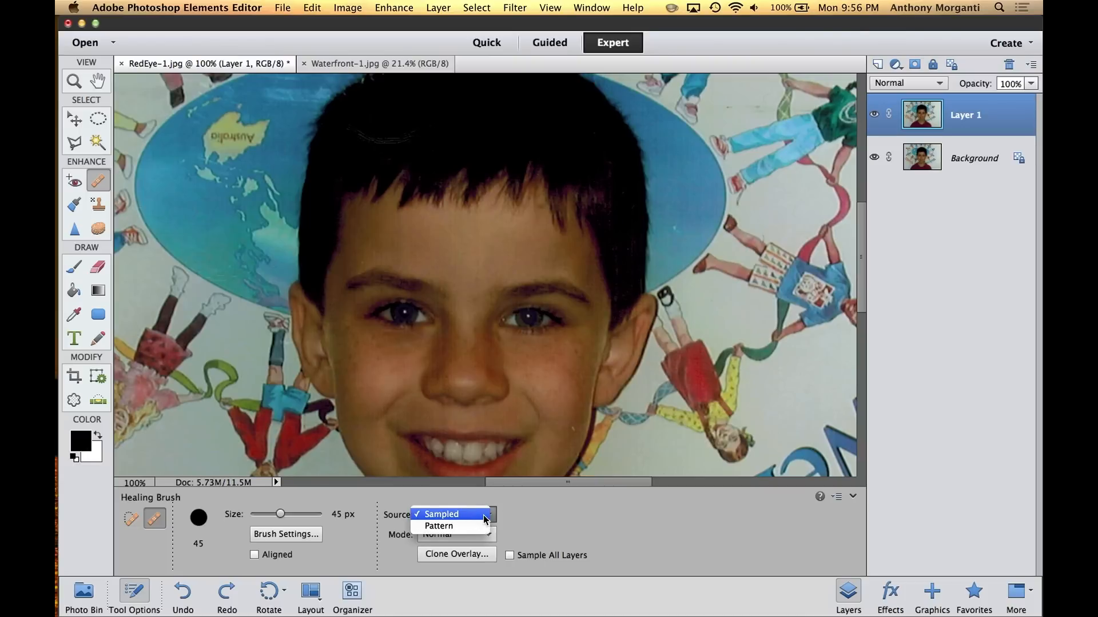
{"action": "left_click", "coordinate": [485, 519]}
{"action": "left_click", "coordinate": [483, 536]}
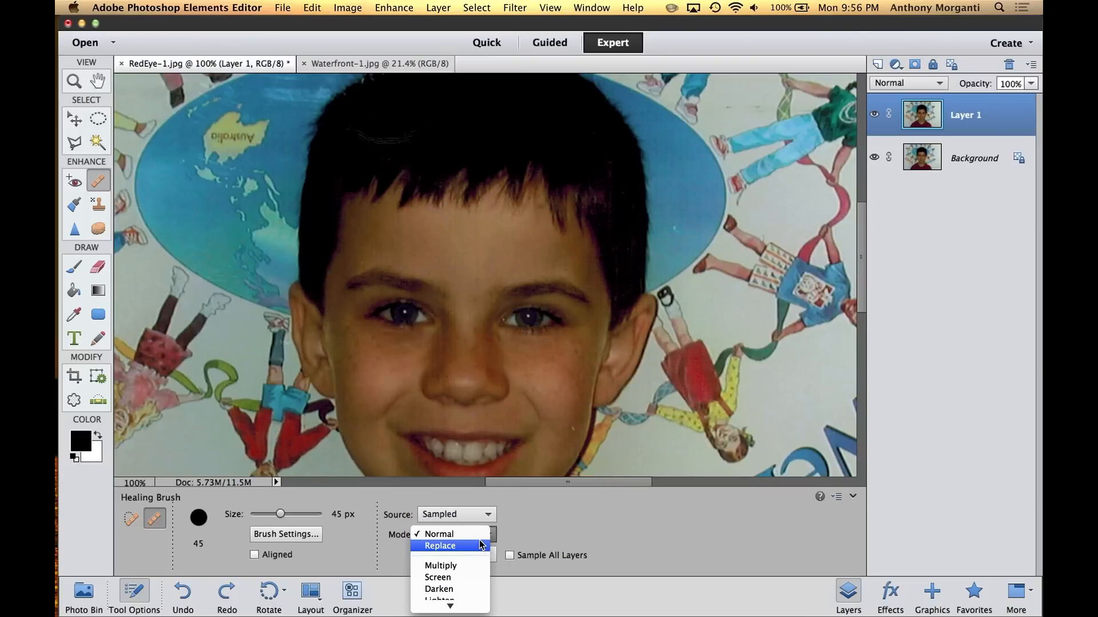
{"action": "left_click", "coordinate": [483, 534]}
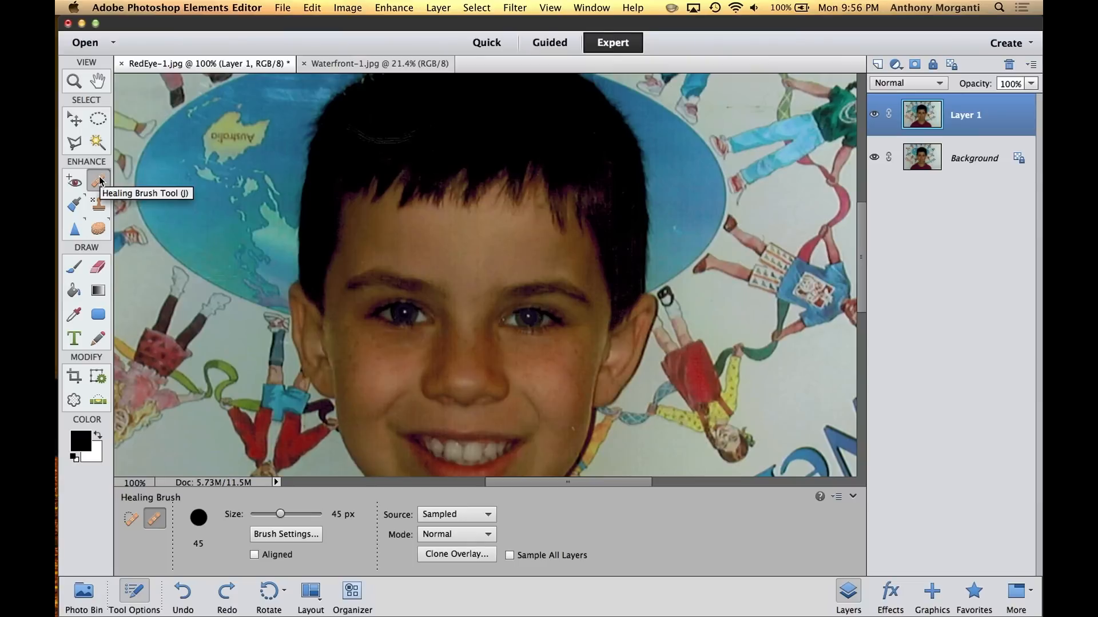
Step: Switch to Waterfront-1.jpg with the Smart Brush, review its All Purpose presets and the Detail Smart Brush options, and keep the Blue Skies preset
{"action": "left_click", "coordinate": [75, 203]}
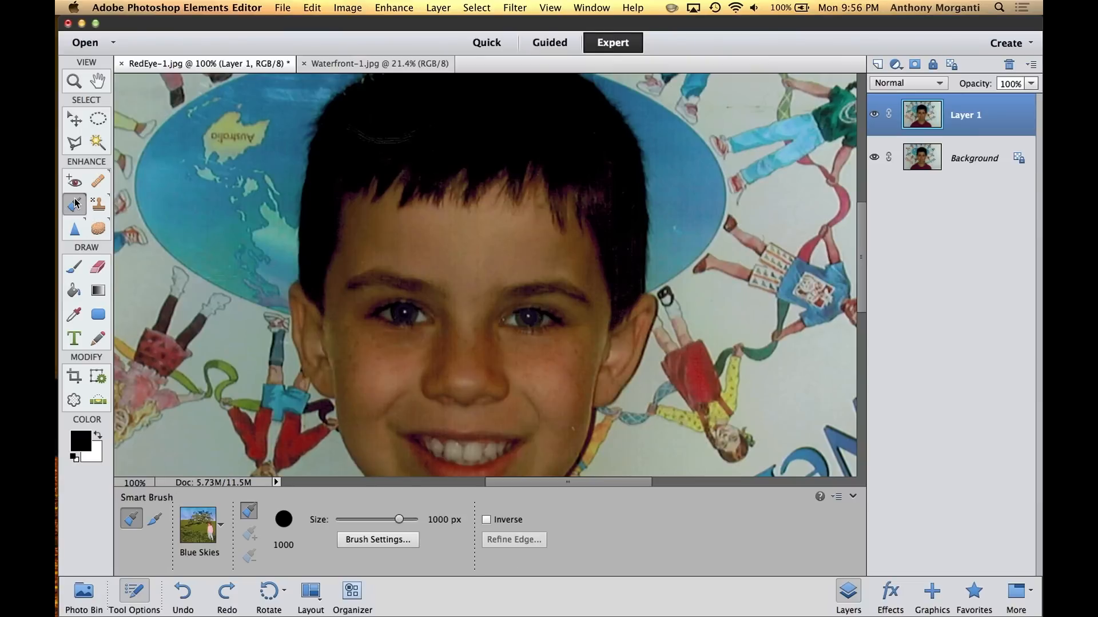
{"action": "left_click", "coordinate": [316, 64]}
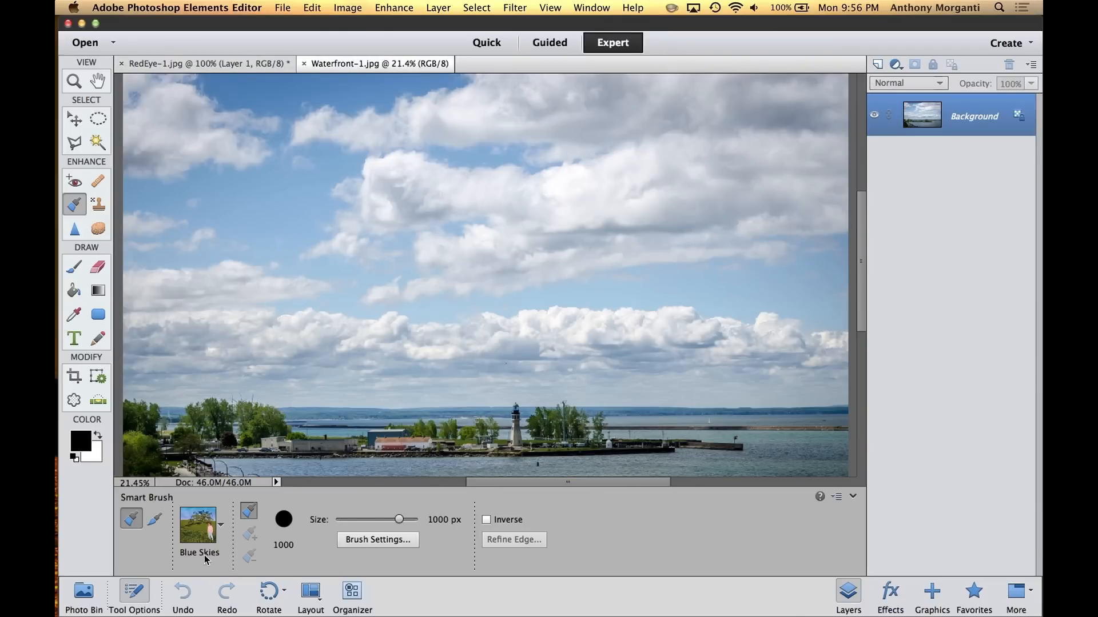
{"action": "left_click", "coordinate": [220, 527]}
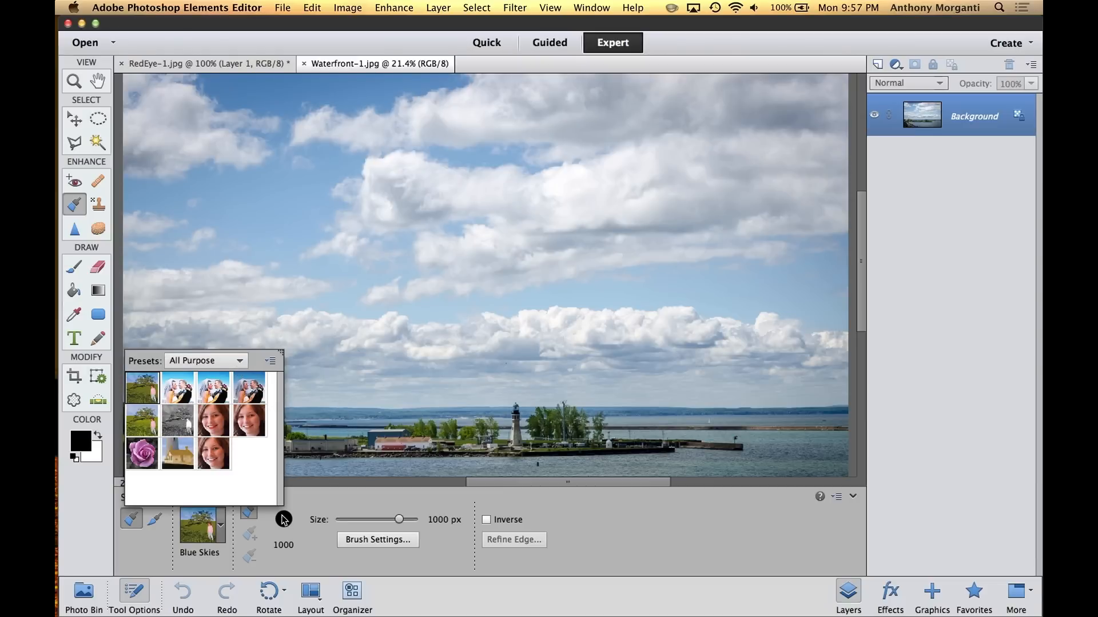
{"action": "left_click", "coordinate": [206, 570]}
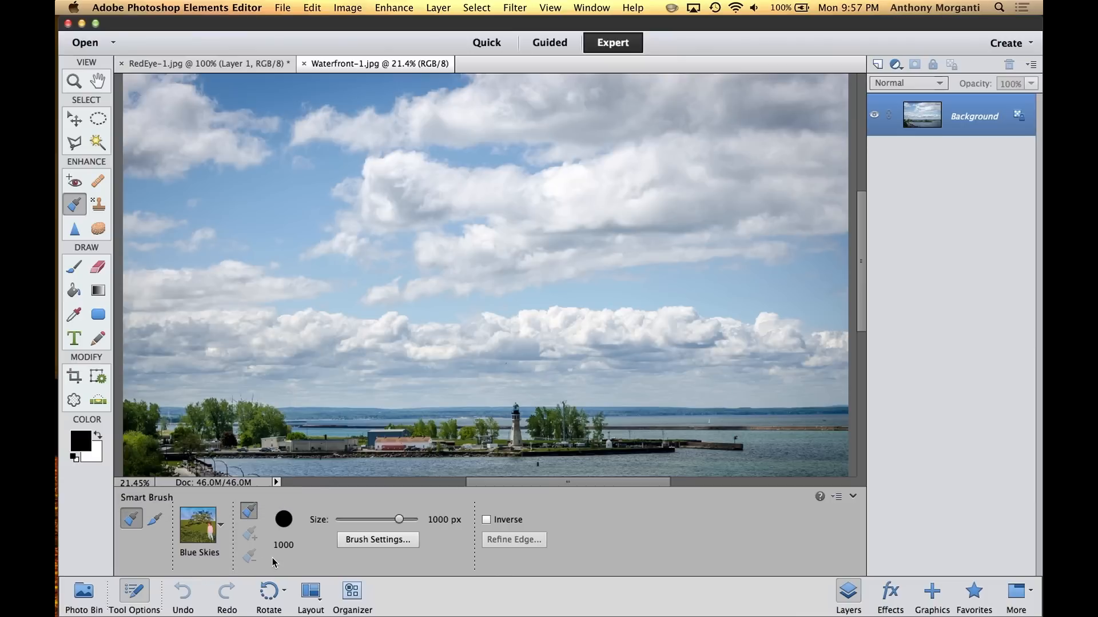
{"action": "left_click", "coordinate": [156, 519]}
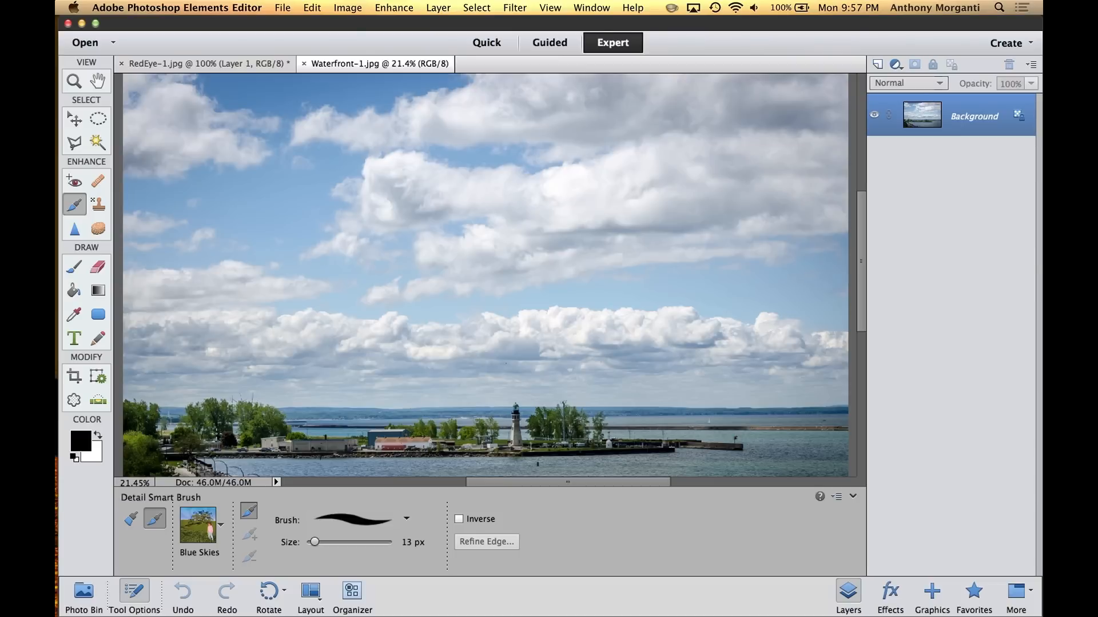
{"action": "left_click", "coordinate": [128, 523]}
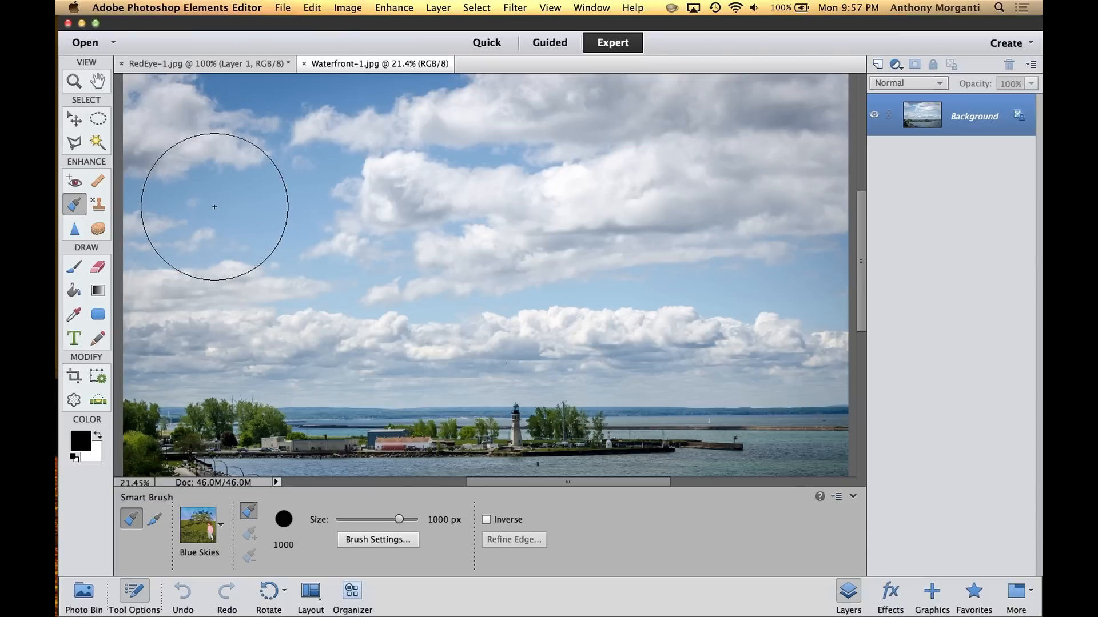
Step: Paint the Blue Skies effect across the entire sky with a 1200 px Smart Brush, and clear the selection
{"action": "key", "text": "bracketleft"}
{"action": "key", "text": "bracketleft"}
{"action": "key", "text": "bracketleft"}
{"action": "key", "text": "bracketright"}
{"action": "key", "text": "bracketright"}
{"action": "key", "text": "bracketright"}
{"action": "key", "text": "bracketright"}
{"action": "key", "text": "bracketright"}
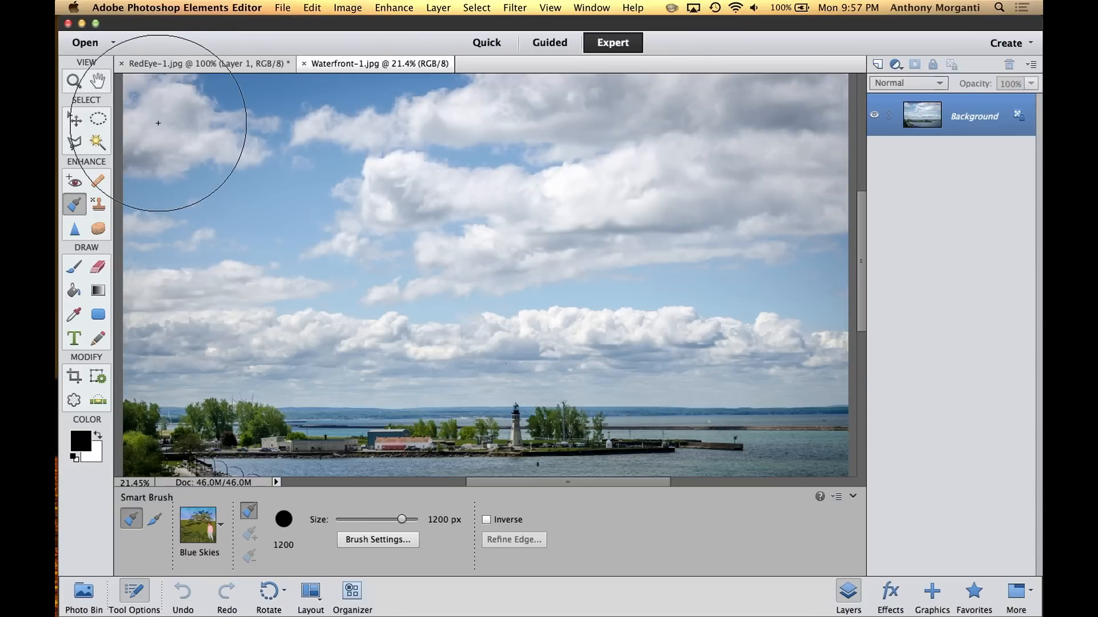
{"action": "left_click_drag", "start_coordinate": [157, 123], "coordinate": [715, 200]}
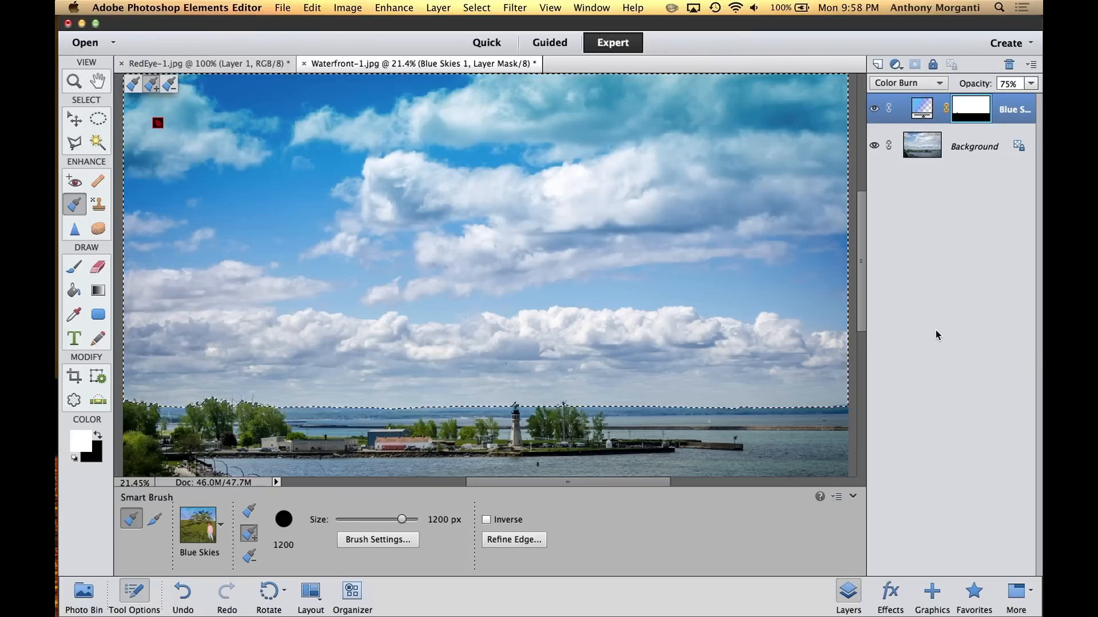
{"action": "key", "text": "super+d"}
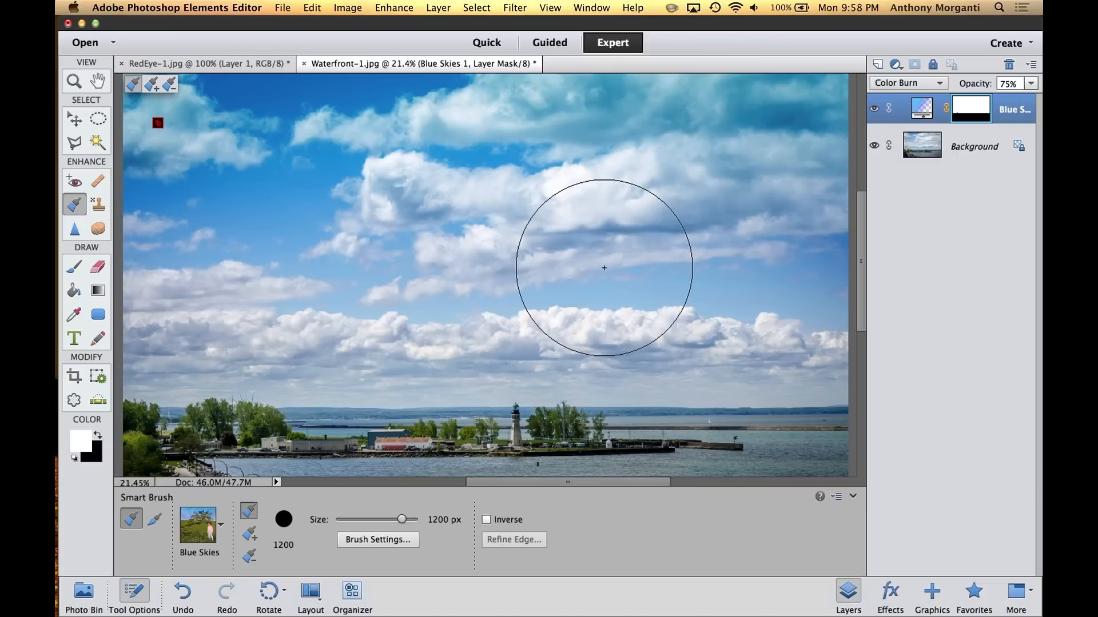
{"action": "left_click", "coordinate": [207, 527]}
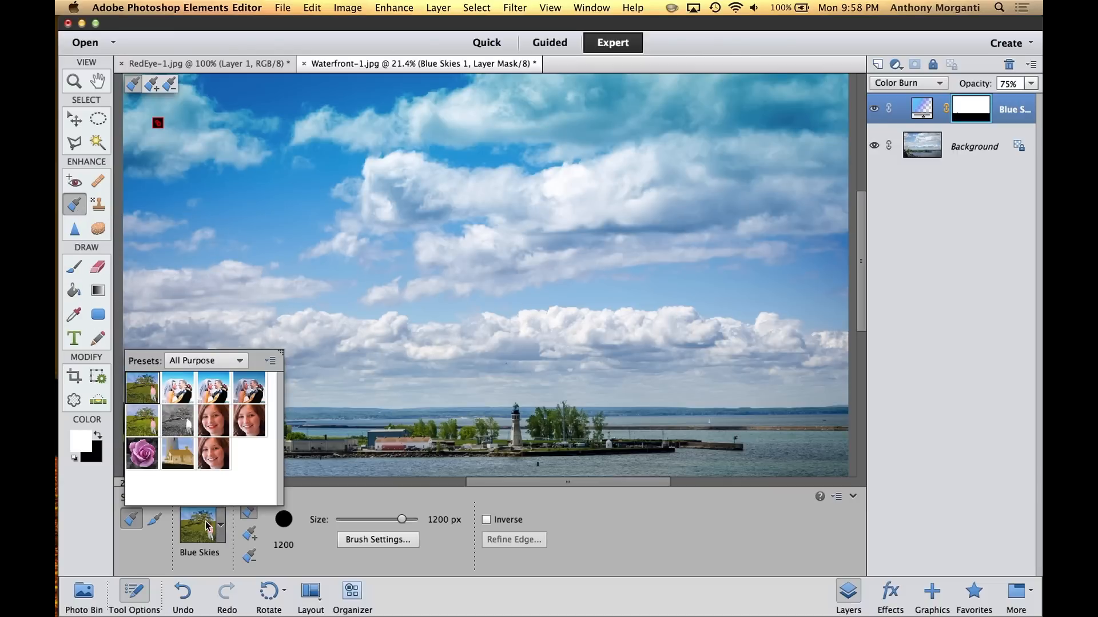
{"action": "left_click", "coordinate": [207, 527]}
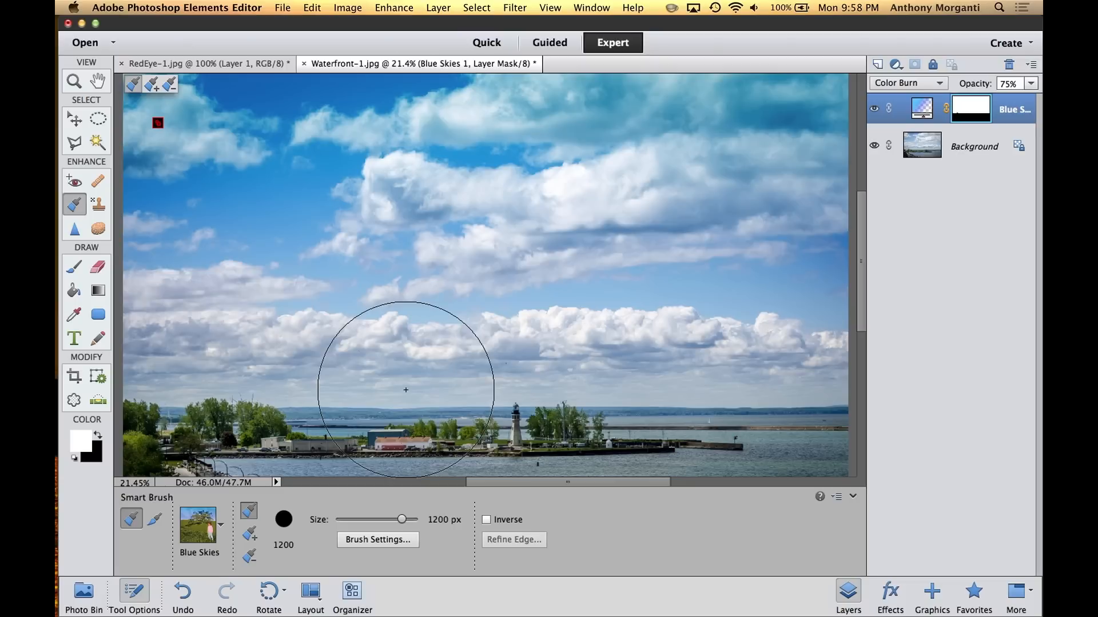
Step: Choose the Clone Stamp and duplicate the Background layer of the waterfront photo
{"action": "left_click", "coordinate": [99, 205]}
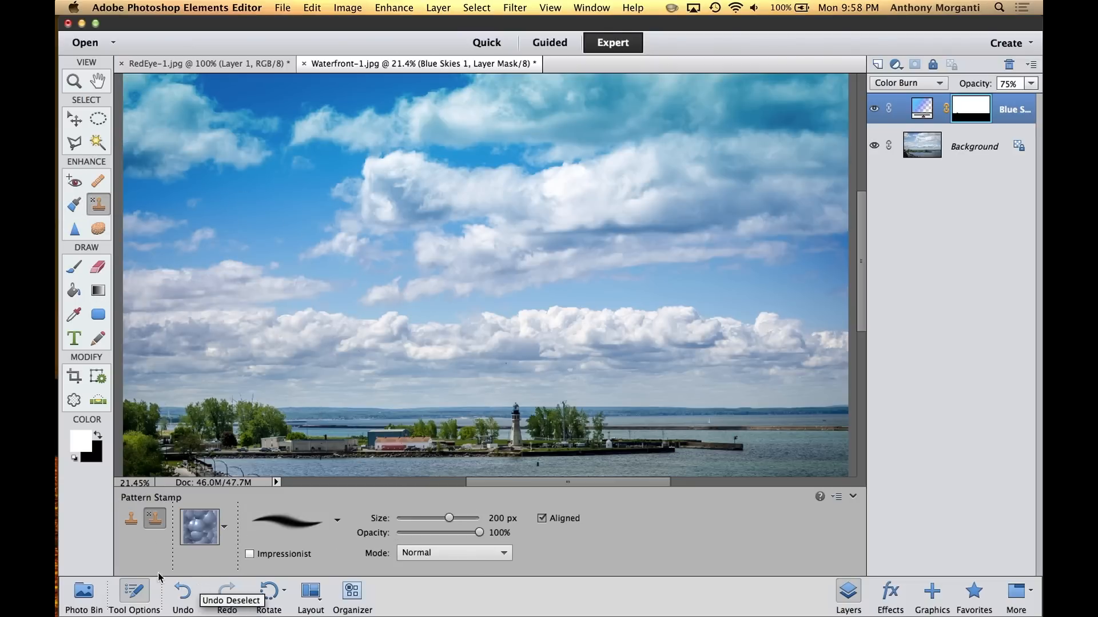
{"action": "left_click", "coordinate": [140, 521]}
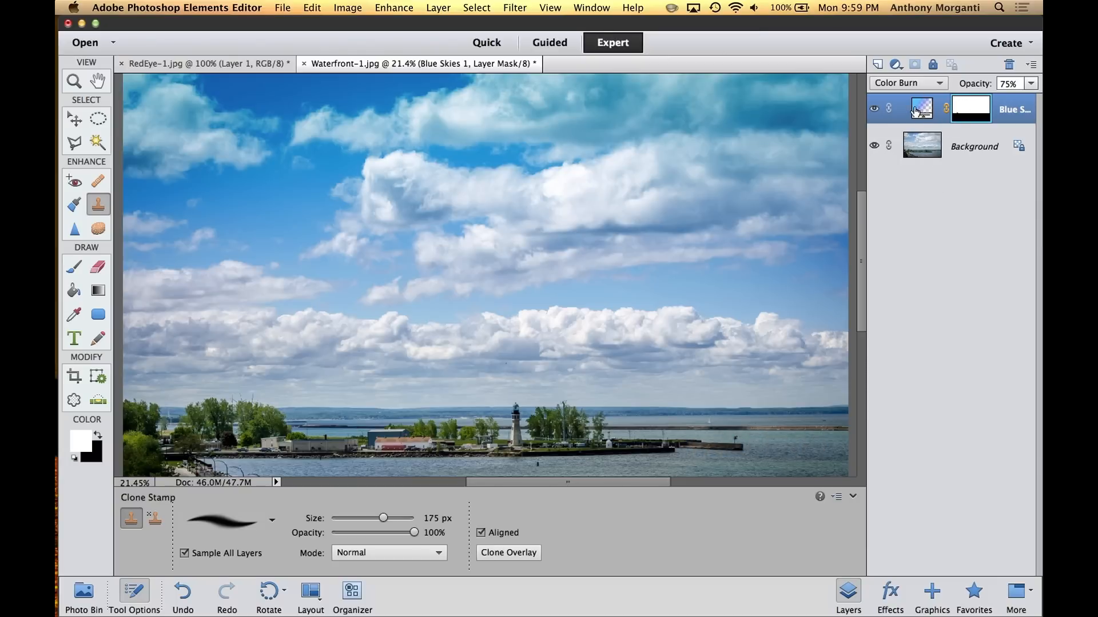
{"action": "left_click", "coordinate": [921, 148]}
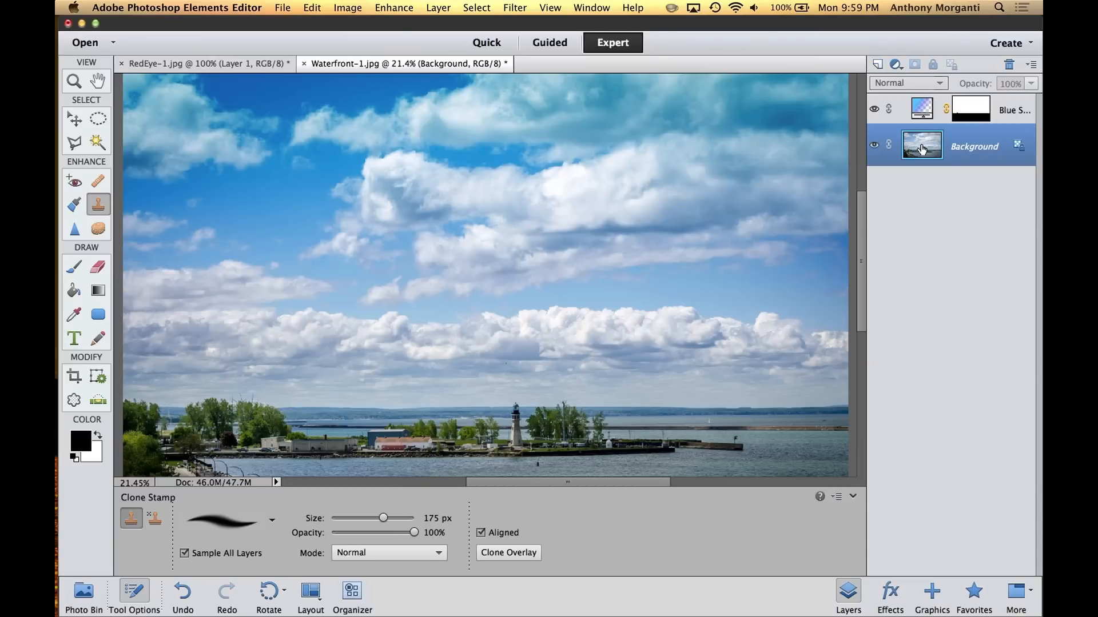
{"action": "key", "text": "super+j"}
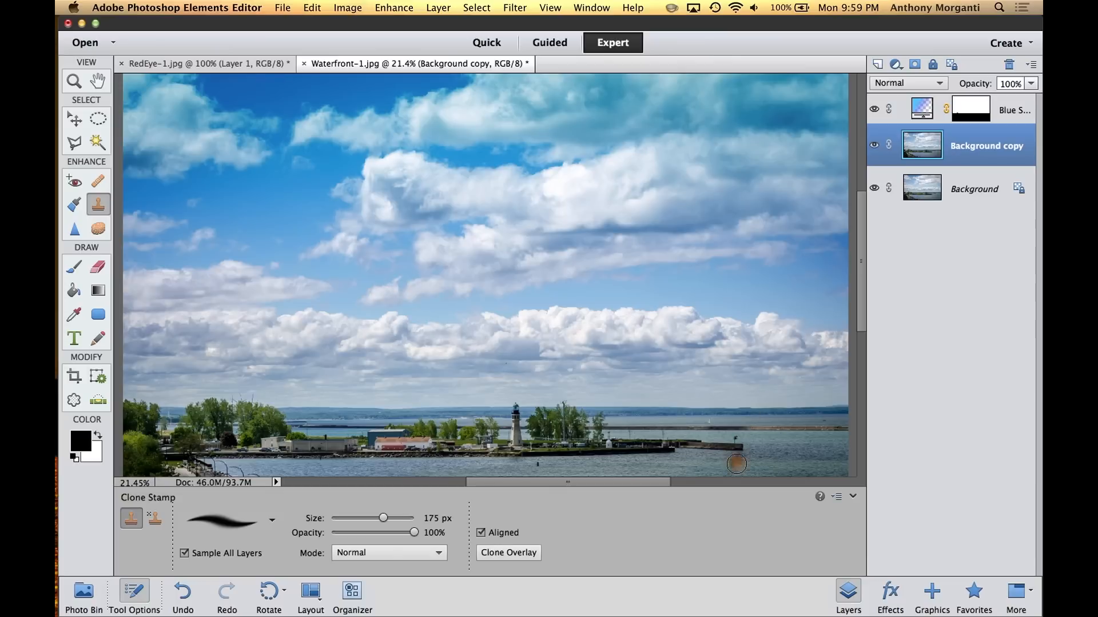
Step: Clone open water over the outer end of the jetty and its surroundings using a 175 px Clone Stamp on Background copy
{"action": "left_click", "coordinate": [774, 432], "text": "alt"}
{"action": "mouse_move", "coordinate": [748, 448]}
{"action": "left_mouse_down"}
{"action": "mouse_move", "coordinate": [684, 442]}
{"action": "mouse_move", "coordinate": [711, 442]}
{"action": "left_mouse_up"}
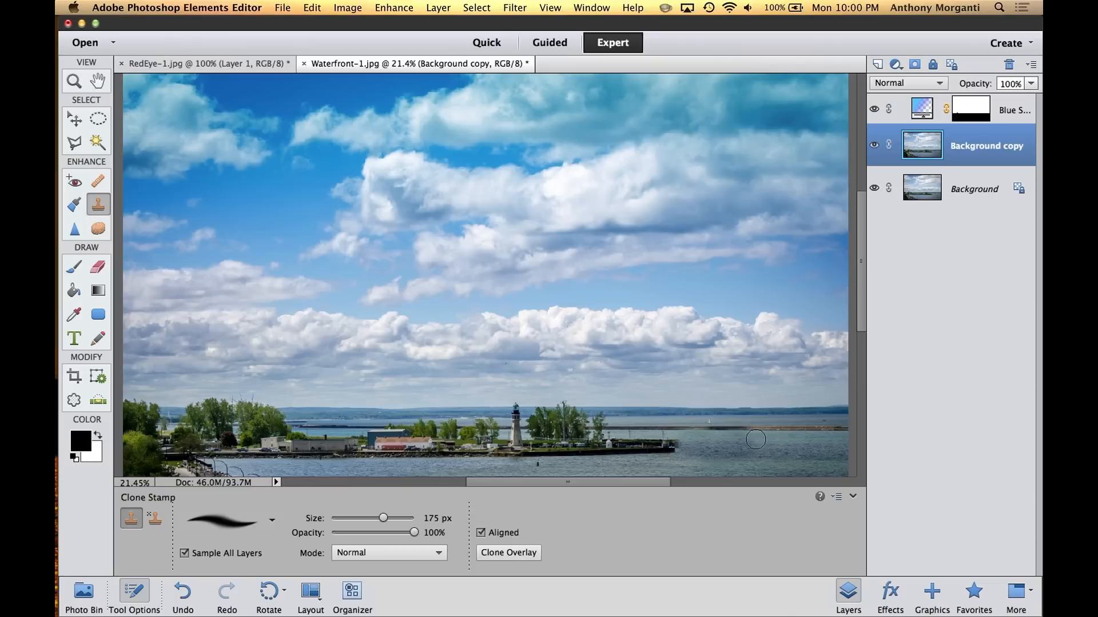
{"action": "mouse_move", "coordinate": [754, 439]}
{"action": "left_mouse_down"}
{"action": "mouse_move", "coordinate": [767, 443]}
{"action": "mouse_move", "coordinate": [723, 445]}
{"action": "mouse_move", "coordinate": [750, 450]}
{"action": "left_mouse_up"}
{"action": "mouse_move", "coordinate": [753, 441]}
{"action": "left_mouse_down"}
{"action": "mouse_move", "coordinate": [712, 449]}
{"action": "mouse_move", "coordinate": [845, 453]}
{"action": "mouse_move", "coordinate": [689, 448]}
{"action": "mouse_move", "coordinate": [752, 444]}
{"action": "left_mouse_up"}
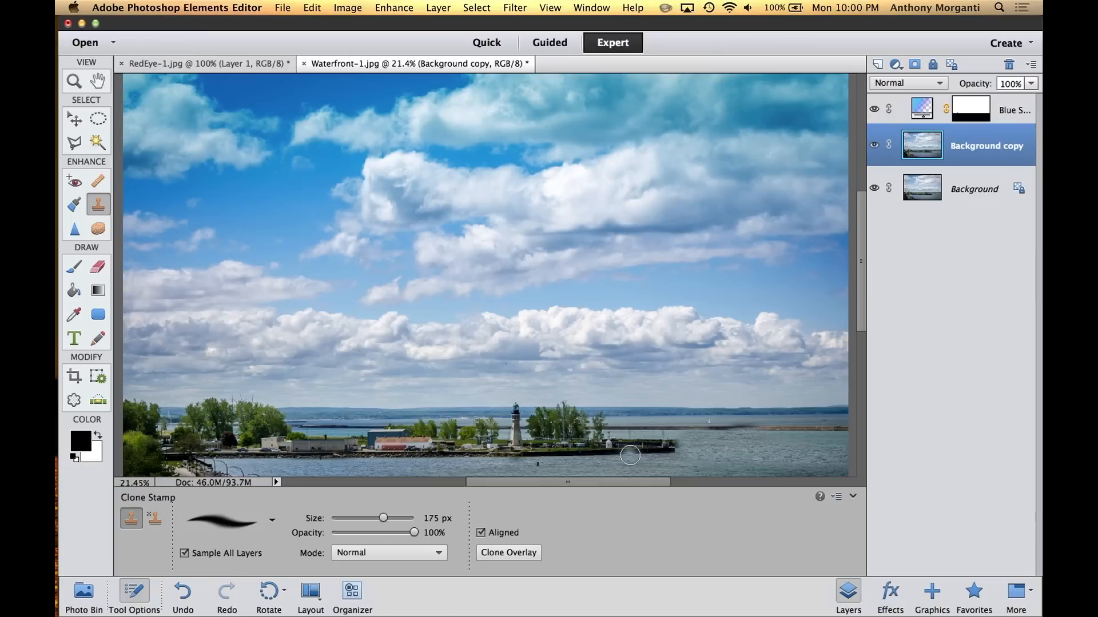
Step: Try painting a patch of the blue bubble pattern among the clouds with the 200 px Pattern Stamp
{"action": "left_click", "coordinate": [155, 521]}
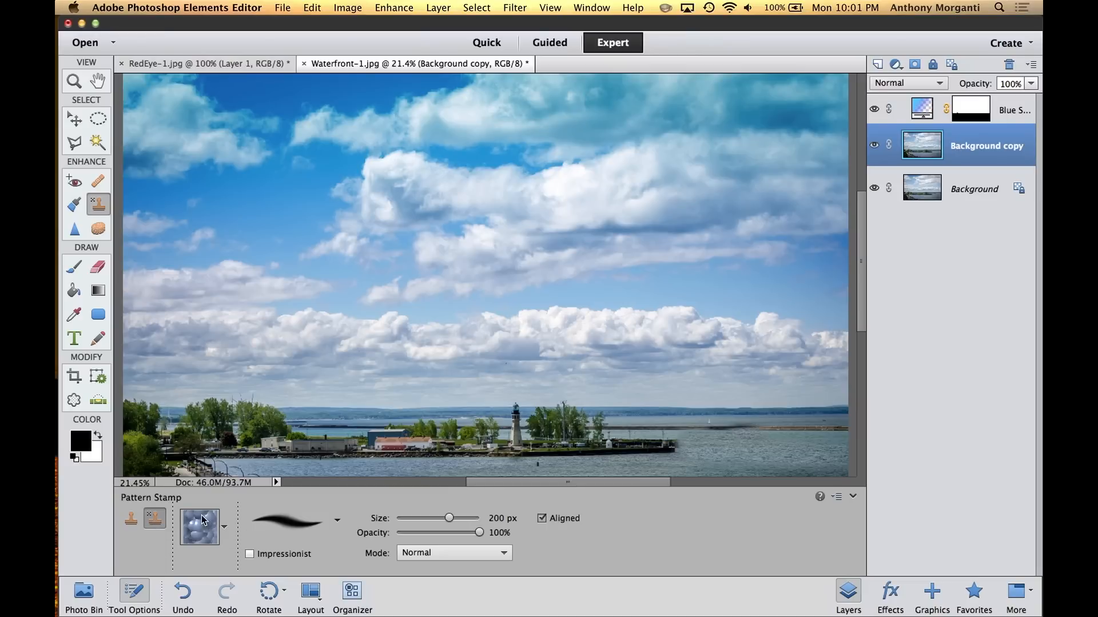
{"action": "mouse_move", "coordinate": [606, 269]}
{"action": "left_mouse_down"}
{"action": "mouse_move", "coordinate": [546, 266]}
{"action": "mouse_move", "coordinate": [621, 276]}
{"action": "mouse_move", "coordinate": [564, 256]}
{"action": "mouse_move", "coordinate": [594, 259]}
{"action": "mouse_move", "coordinate": [581, 274]}
{"action": "mouse_move", "coordinate": [627, 297]}
{"action": "mouse_move", "coordinate": [635, 279]}
{"action": "mouse_move", "coordinate": [596, 262]}
{"action": "left_mouse_up"}
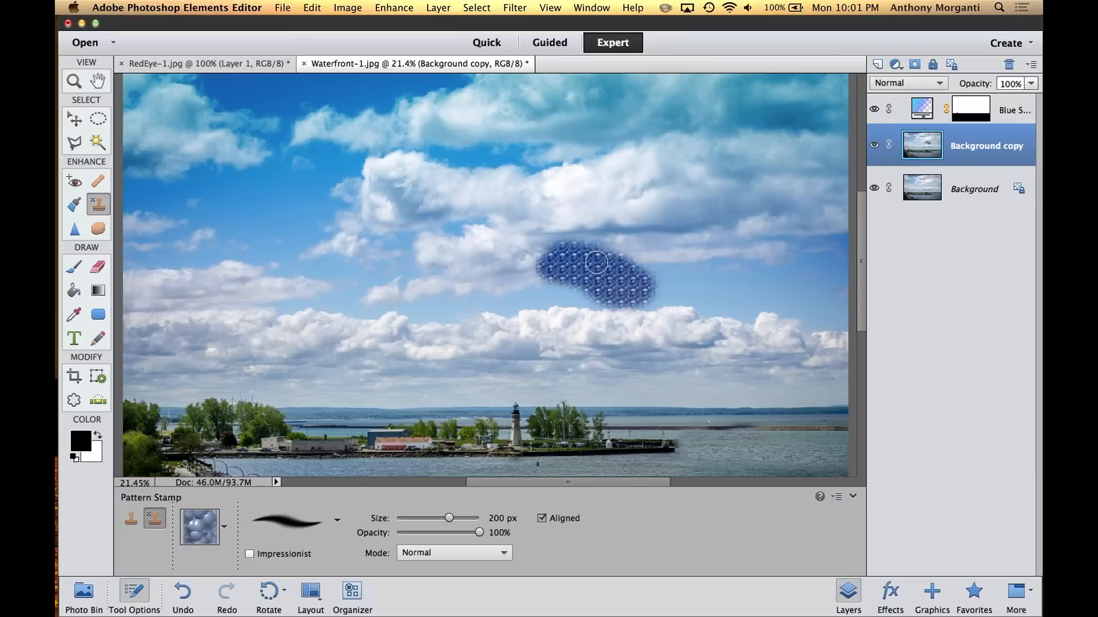
Step: Browse the Pattern Stamp's Default, Nature Patterns, Rock Patterns and Artist Surfaces sets while keeping the bubble pattern
{"action": "left_click", "coordinate": [222, 525]}
{"action": "scroll", "coordinate": [223, 412], "scroll_direction": "down", "scroll_amount": 3}
{"action": "scroll", "coordinate": [223, 411], "scroll_direction": "up", "scroll_amount": 3}
{"action": "left_click", "coordinate": [247, 363]}
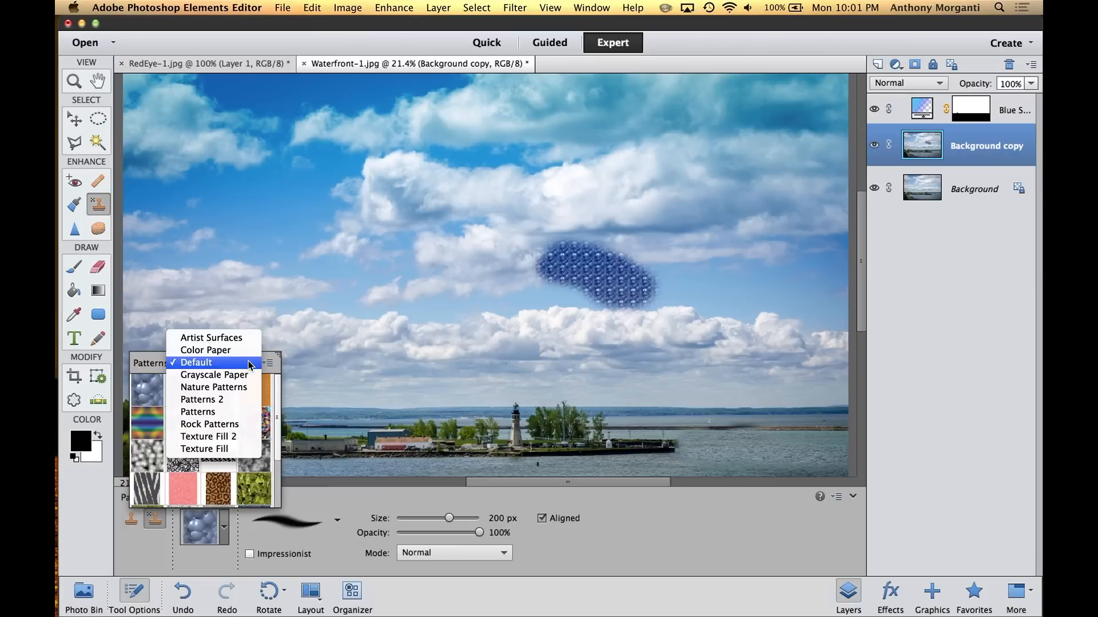
{"action": "left_click", "coordinate": [235, 389]}
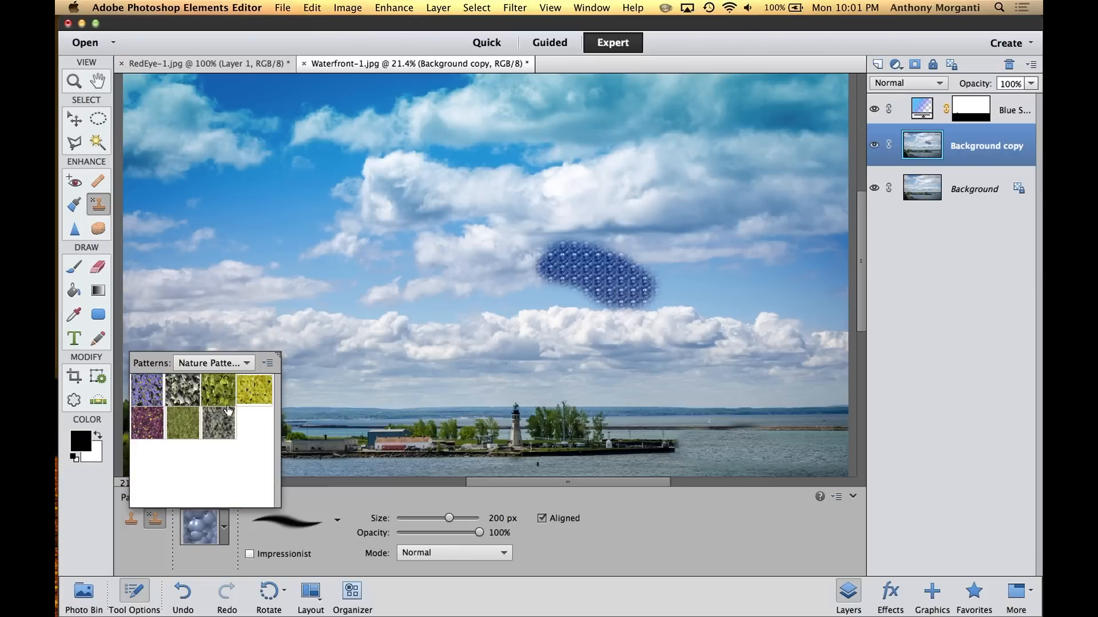
{"action": "left_click", "coordinate": [246, 364]}
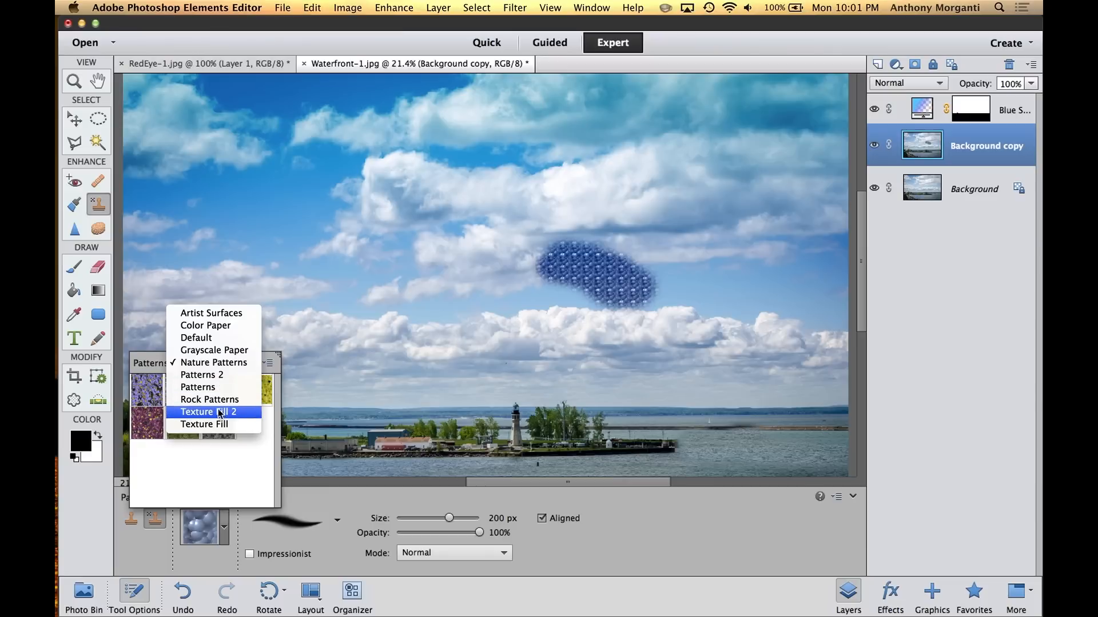
{"action": "left_click", "coordinate": [219, 399]}
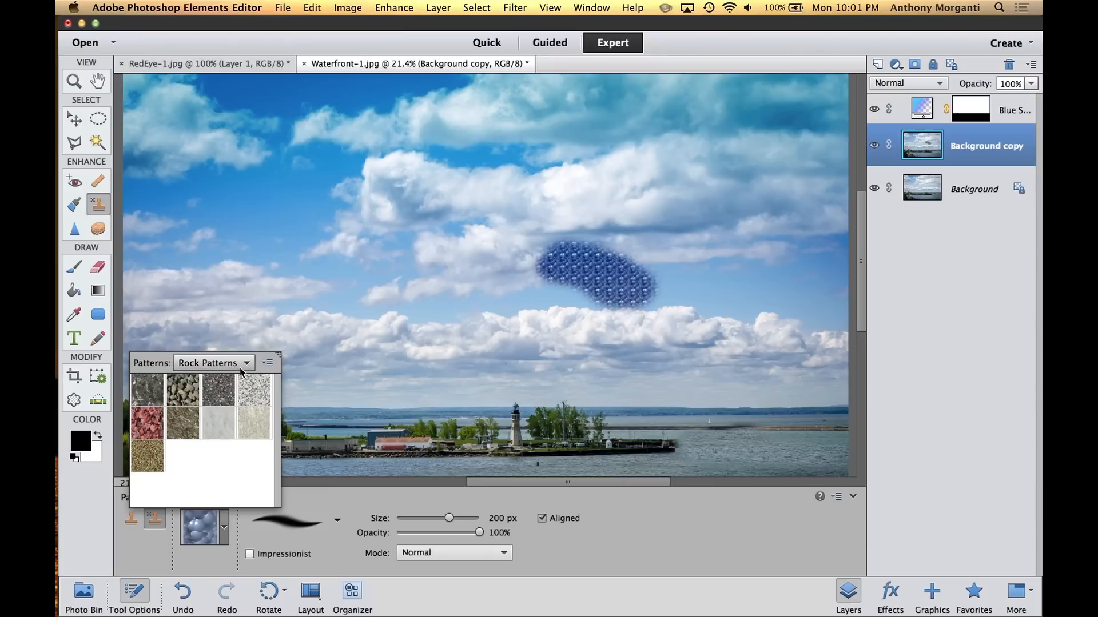
{"action": "left_click", "coordinate": [239, 368]}
{"action": "left_click", "coordinate": [237, 283]}
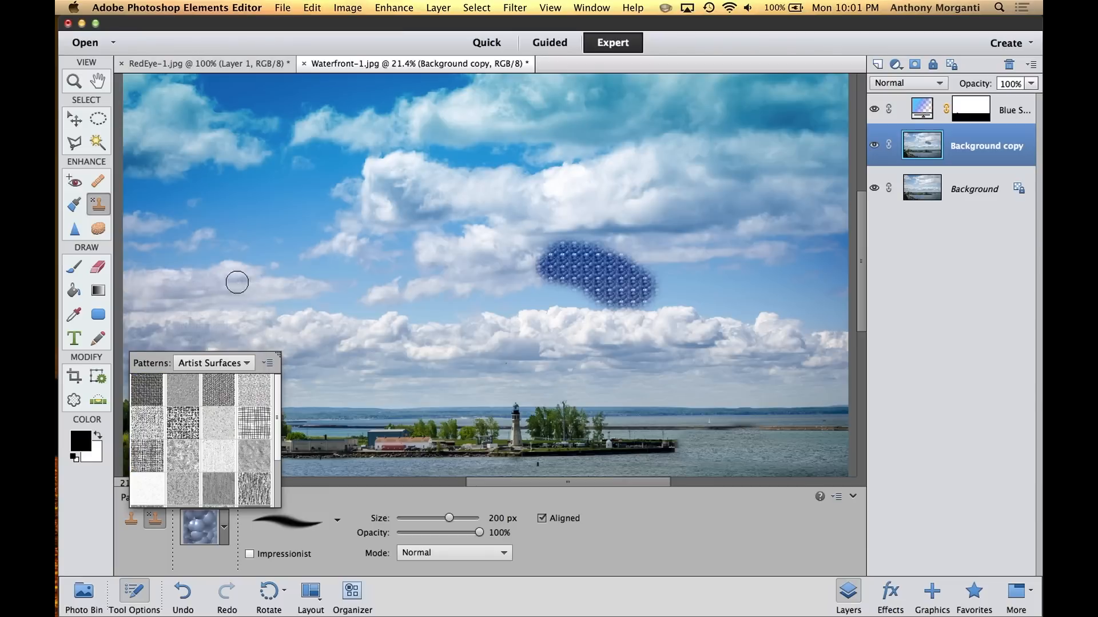
{"action": "left_click", "coordinate": [326, 340]}
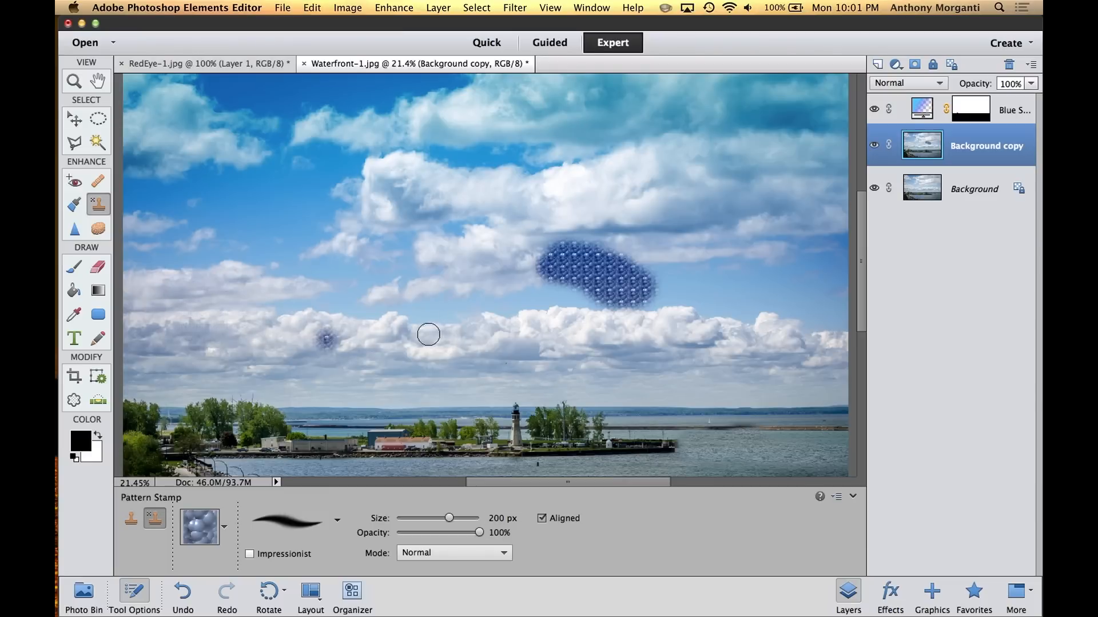
Step: Try painting the bubble pattern through the clouds and as a border around the sky, and undo all Pattern Stamp strokes
{"action": "mouse_move", "coordinate": [387, 321]}
{"action": "left_mouse_down"}
{"action": "mouse_move", "coordinate": [521, 302]}
{"action": "mouse_move", "coordinate": [450, 290]}
{"action": "mouse_move", "coordinate": [494, 280]}
{"action": "left_mouse_up"}
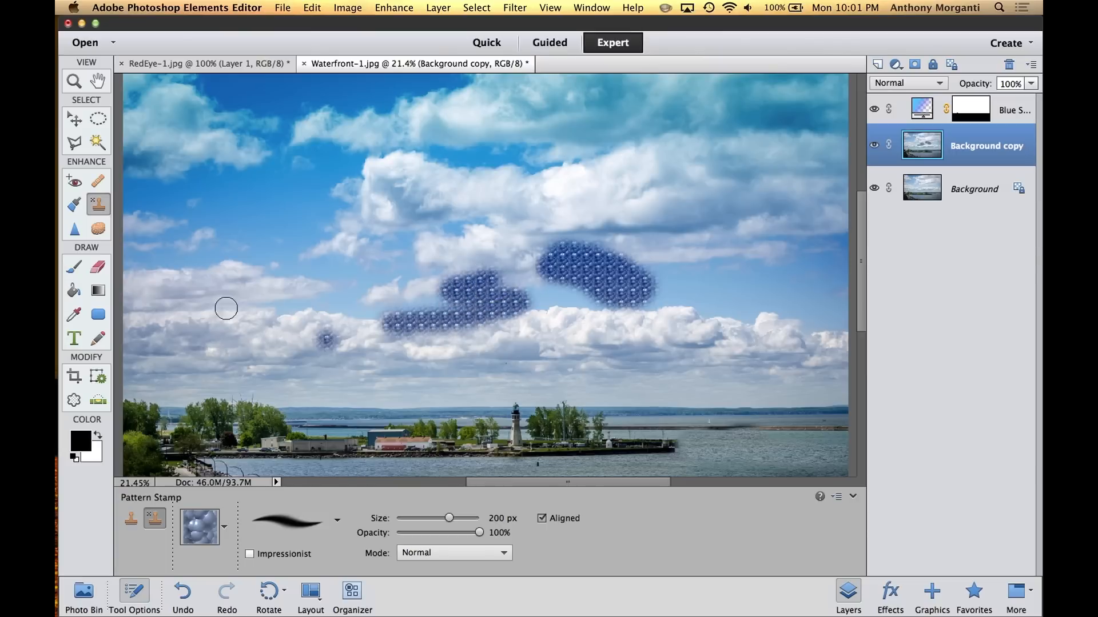
{"action": "mouse_move", "coordinate": [126, 382]}
{"action": "left_mouse_down"}
{"action": "mouse_move", "coordinate": [118, 174]}
{"action": "mouse_move", "coordinate": [130, 80]}
{"action": "mouse_move", "coordinate": [661, 93]}
{"action": "mouse_move", "coordinate": [868, 81]}
{"action": "mouse_move", "coordinate": [844, 135]}
{"action": "mouse_move", "coordinate": [830, 388]}
{"action": "left_mouse_up"}
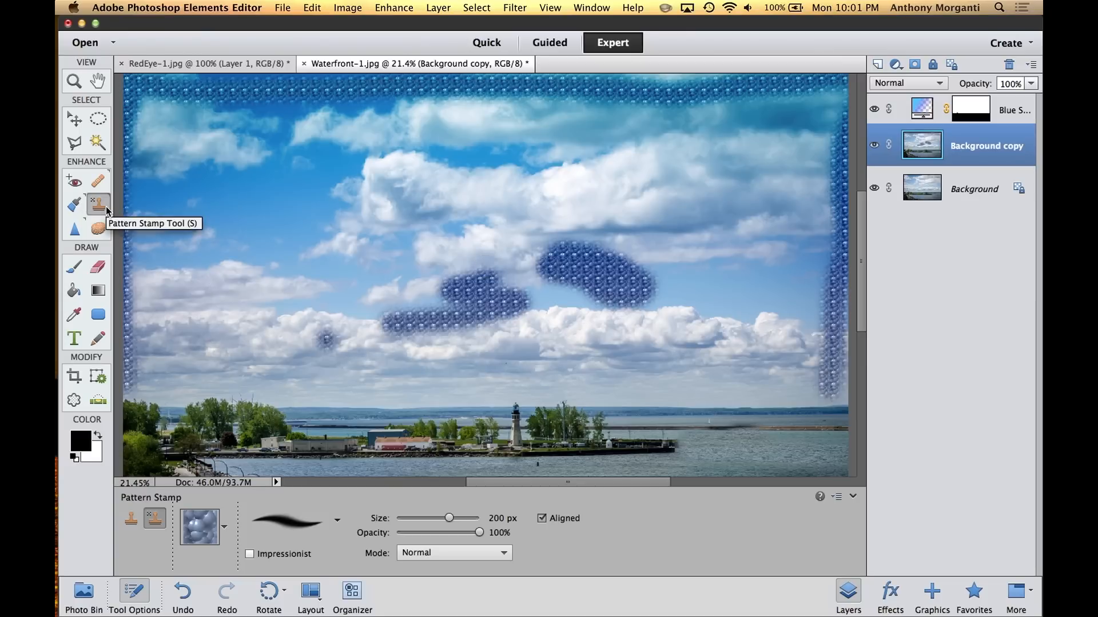
{"action": "left_click", "coordinate": [131, 523]}
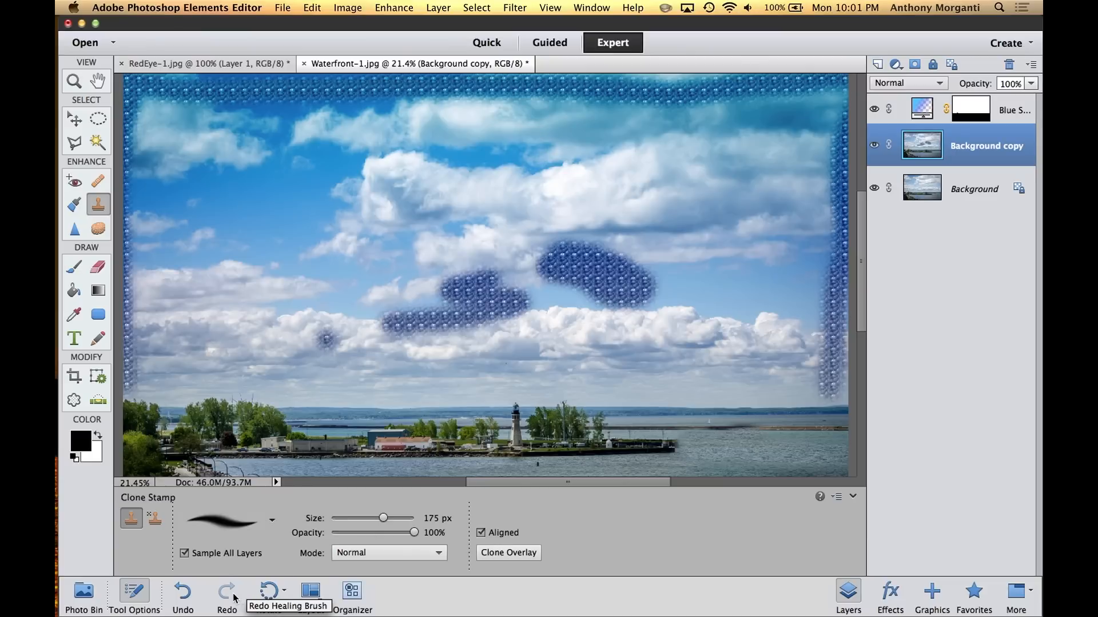
{"action": "left_click", "coordinate": [193, 594]}
{"action": "left_click", "coordinate": [193, 594]}
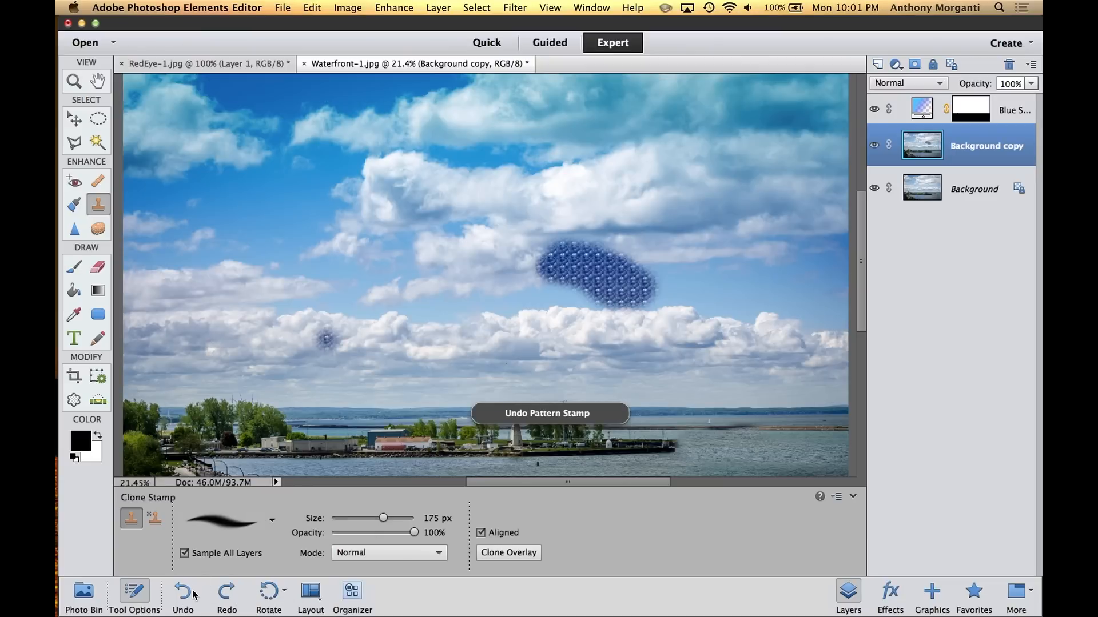
{"action": "left_click", "coordinate": [193, 594]}
{"action": "left_click", "coordinate": [193, 594]}
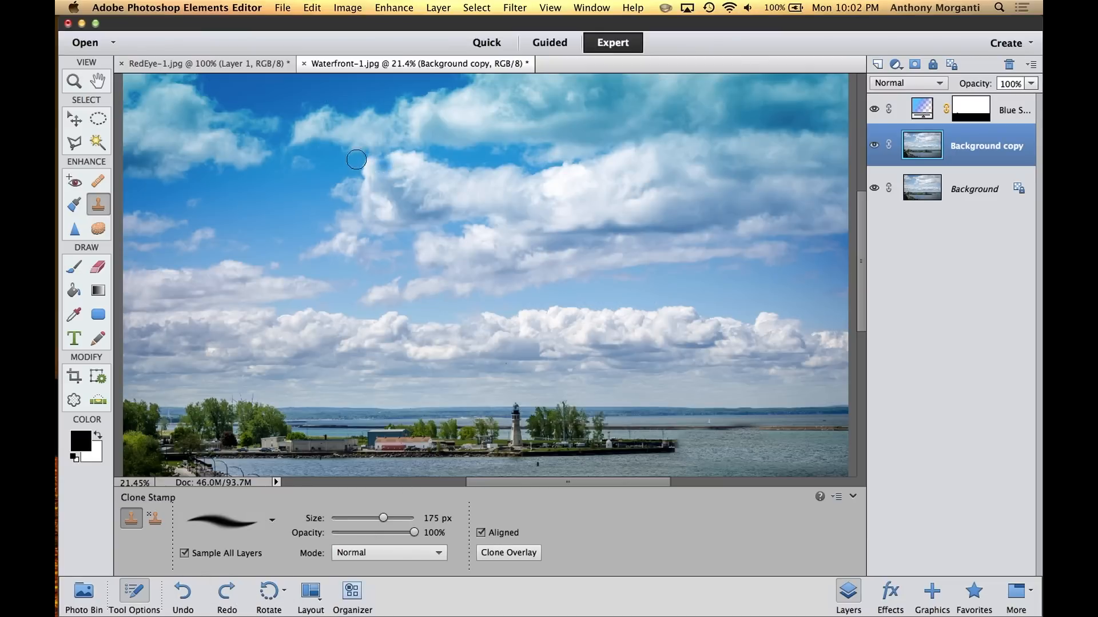
Step: Return to the boy's portrait in RedEye-1.jpg and set the Sharpen tool to a 90 px brush with 20% strength
{"action": "left_click", "coordinate": [75, 230]}
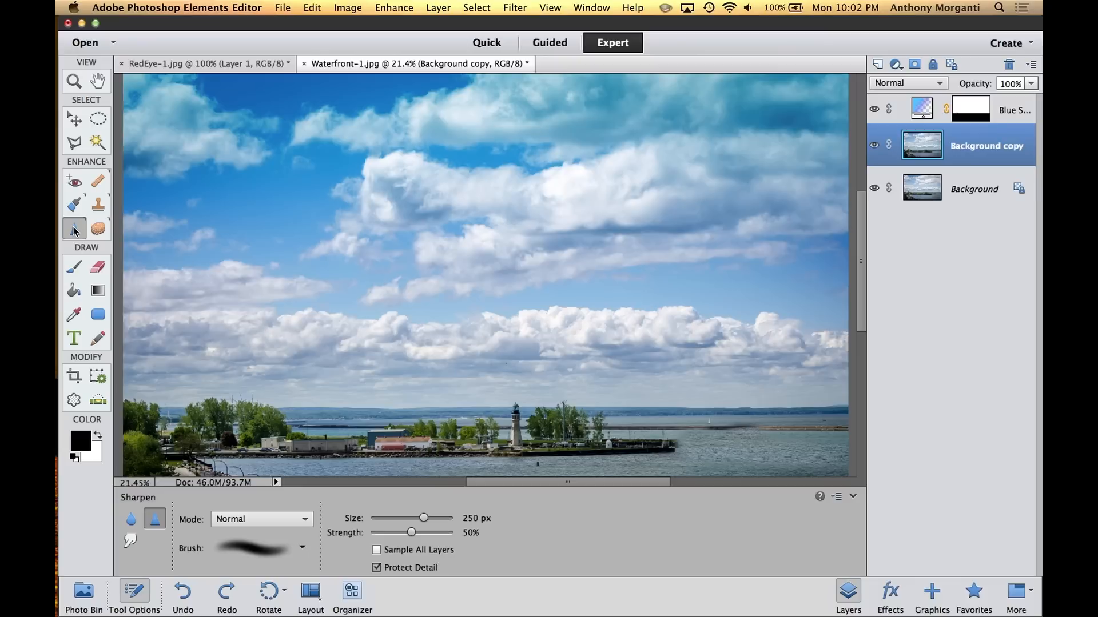
{"action": "left_click", "coordinate": [202, 63]}
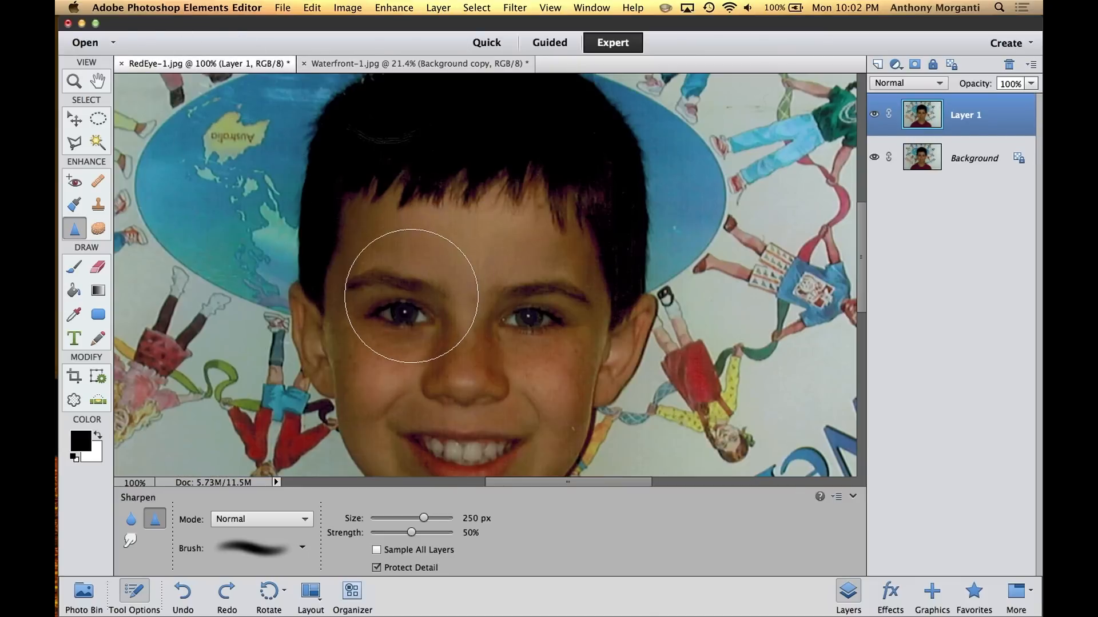
{"action": "key", "text": "bracketleft"}
{"action": "key", "text": "bracketleft"}
{"action": "key", "text": "bracketleft"}
{"action": "key", "text": "bracketleft"}
{"action": "key", "text": "bracketleft"}
{"action": "key", "text": "bracketleft"}
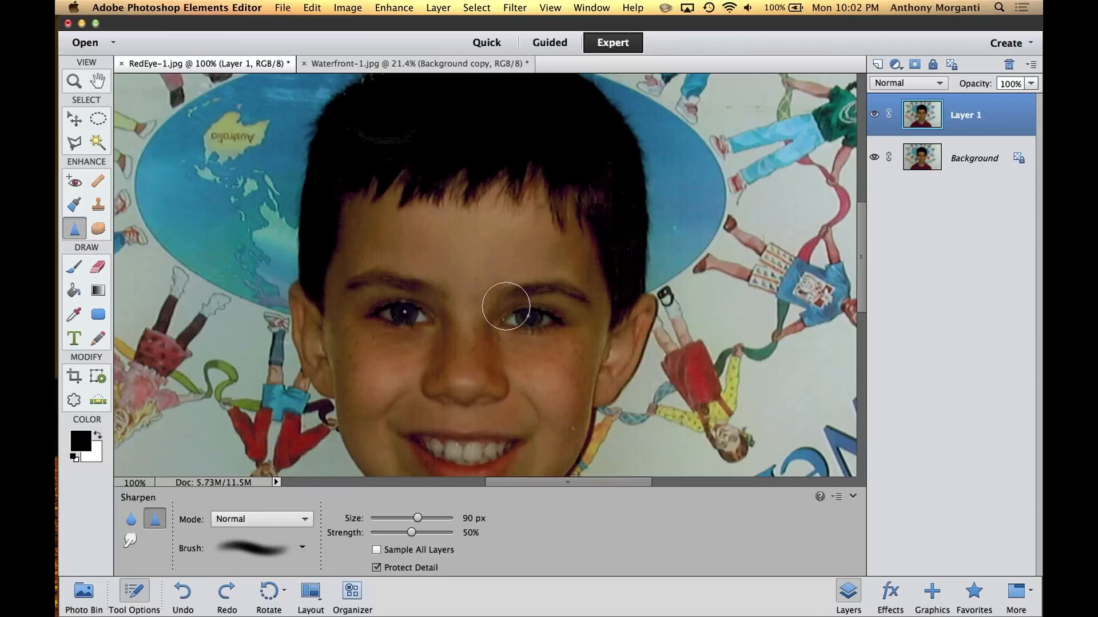
{"action": "left_click", "coordinate": [506, 306]}
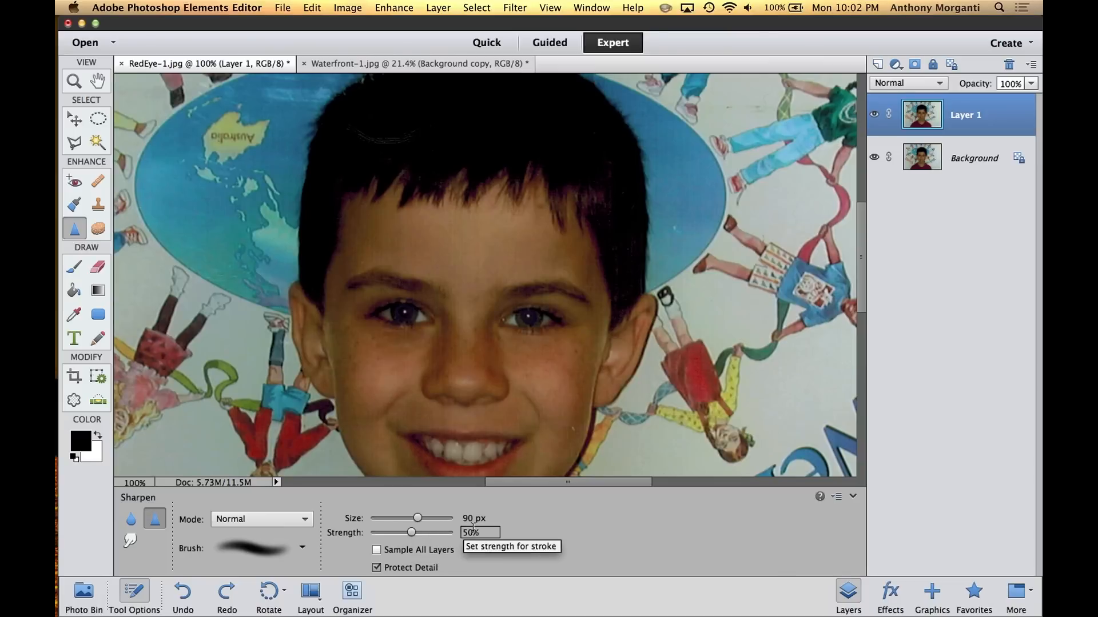
{"action": "left_click_drag", "start_coordinate": [411, 533], "coordinate": [386, 535]}
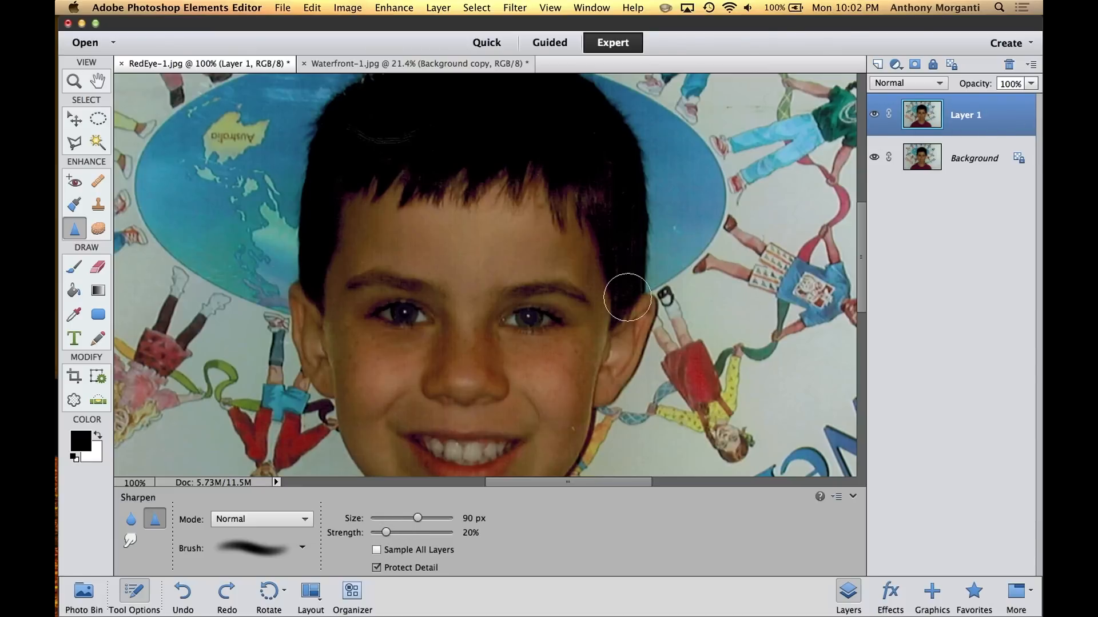
Step: Sharpen both of the boy's eyes and eyebrows with a 50 px Sharpen brush at 20% strength
{"action": "key", "text": "bracketleft"}
{"action": "key", "text": "bracketleft"}
{"action": "key", "text": "bracketleft"}
{"action": "key", "text": "bracketleft"}
{"action": "mouse_move", "coordinate": [507, 318]}
{"action": "left_mouse_down"}
{"action": "mouse_move", "coordinate": [556, 318]}
{"action": "mouse_move", "coordinate": [522, 319]}
{"action": "mouse_move", "coordinate": [534, 321]}
{"action": "left_mouse_up"}
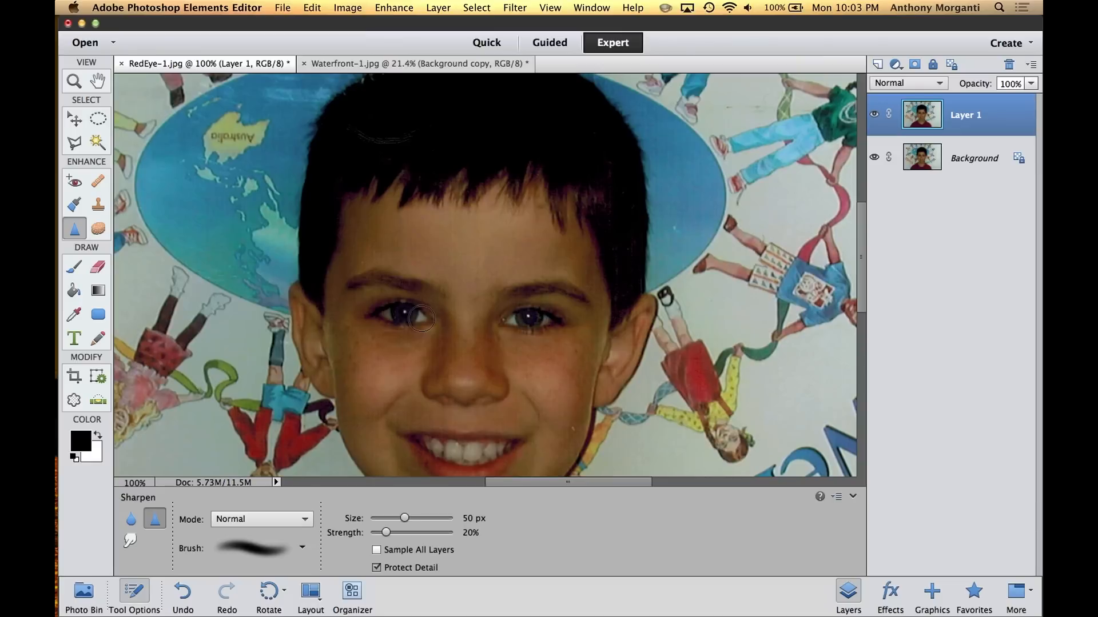
{"action": "mouse_move", "coordinate": [416, 316]}
{"action": "left_mouse_down"}
{"action": "mouse_move", "coordinate": [377, 317]}
{"action": "mouse_move", "coordinate": [414, 315]}
{"action": "left_mouse_up"}
{"action": "mouse_move", "coordinate": [576, 295]}
{"action": "left_mouse_down"}
{"action": "mouse_move", "coordinate": [515, 303]}
{"action": "mouse_move", "coordinate": [511, 293]}
{"action": "left_mouse_up"}
{"action": "mouse_move", "coordinate": [513, 296]}
{"action": "left_mouse_down"}
{"action": "mouse_move", "coordinate": [599, 299]}
{"action": "mouse_move", "coordinate": [513, 293]}
{"action": "left_mouse_up"}
{"action": "mouse_move", "coordinate": [419, 293]}
{"action": "left_mouse_down"}
{"action": "mouse_move", "coordinate": [345, 284]}
{"action": "mouse_move", "coordinate": [409, 289]}
{"action": "mouse_move", "coordinate": [356, 284]}
{"action": "mouse_move", "coordinate": [412, 298]}
{"action": "mouse_move", "coordinate": [363, 301]}
{"action": "mouse_move", "coordinate": [386, 317]}
{"action": "mouse_move", "coordinate": [421, 318]}
{"action": "mouse_move", "coordinate": [375, 317]}
{"action": "mouse_move", "coordinate": [427, 315]}
{"action": "left_mouse_up"}
{"action": "mouse_move", "coordinate": [533, 318]}
{"action": "left_mouse_down"}
{"action": "mouse_move", "coordinate": [566, 289]}
{"action": "mouse_move", "coordinate": [515, 291]}
{"action": "mouse_move", "coordinate": [566, 294]}
{"action": "left_mouse_up"}
{"action": "mouse_move", "coordinate": [420, 290]}
{"action": "left_mouse_down"}
{"action": "mouse_move", "coordinate": [355, 284]}
{"action": "mouse_move", "coordinate": [412, 277]}
{"action": "left_mouse_up"}
Step: Sharpen the bridge of the boy's nose repeatedly and inspect the sharpened eyes and nose at 200% zoom
{"action": "mouse_move", "coordinate": [467, 347]}
{"action": "left_mouse_down"}
{"action": "mouse_move", "coordinate": [454, 335]}
{"action": "mouse_move", "coordinate": [448, 343]}
{"action": "mouse_move", "coordinate": [483, 345]}
{"action": "mouse_move", "coordinate": [444, 343]}
{"action": "mouse_move", "coordinate": [458, 337]}
{"action": "mouse_move", "coordinate": [434, 363]}
{"action": "left_mouse_up"}
{"action": "key", "text": "super+equal"}
{"action": "mouse_move", "coordinate": [451, 391]}
{"action": "left_mouse_down"}
{"action": "mouse_move", "coordinate": [437, 429]}
{"action": "mouse_move", "coordinate": [478, 412]}
{"action": "mouse_move", "coordinate": [449, 433]}
{"action": "mouse_move", "coordinate": [468, 414]}
{"action": "mouse_move", "coordinate": [460, 421]}
{"action": "left_mouse_up"}
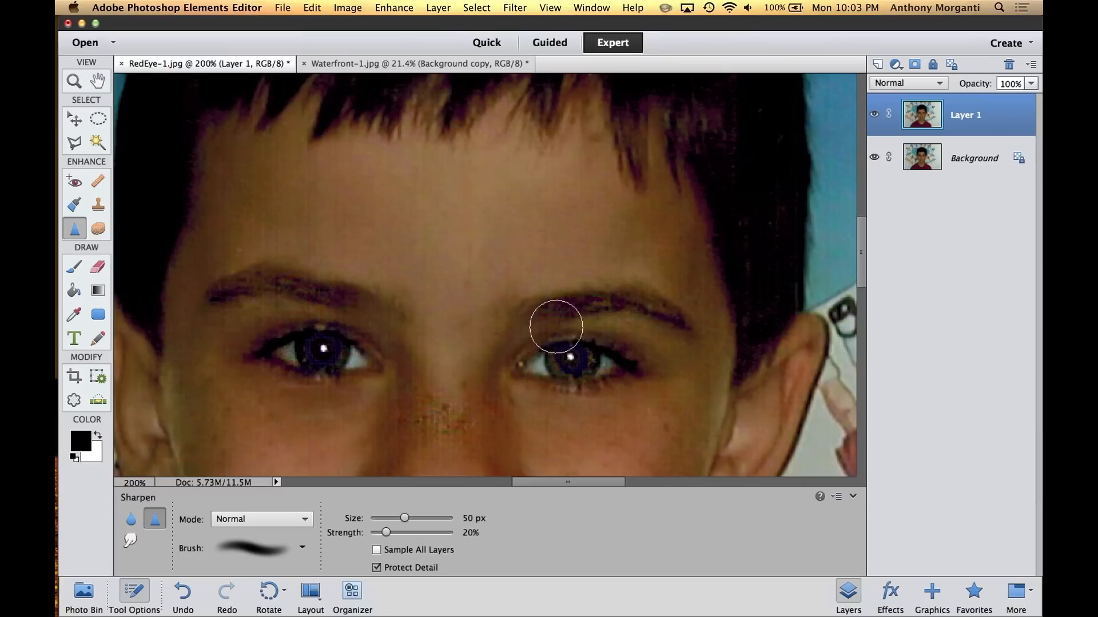
{"action": "key", "text": "super+minus"}
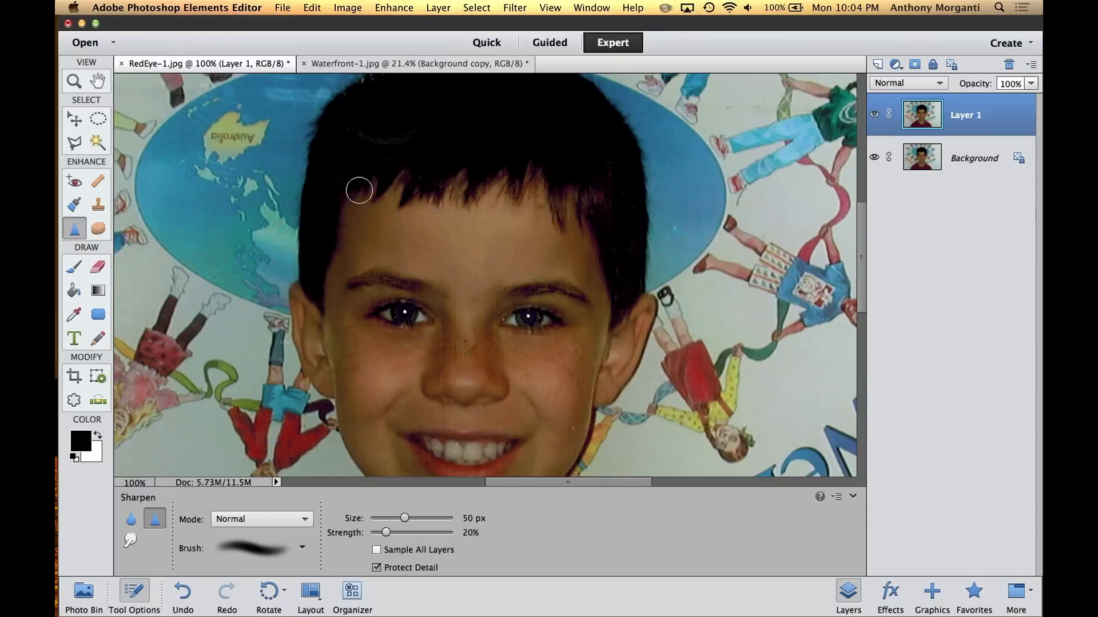
Step: Choose the Blur tool for the portrait in RedEye-1.jpg and set it to a 70 px brush with 30% strength
{"action": "left_click", "coordinate": [372, 64]}
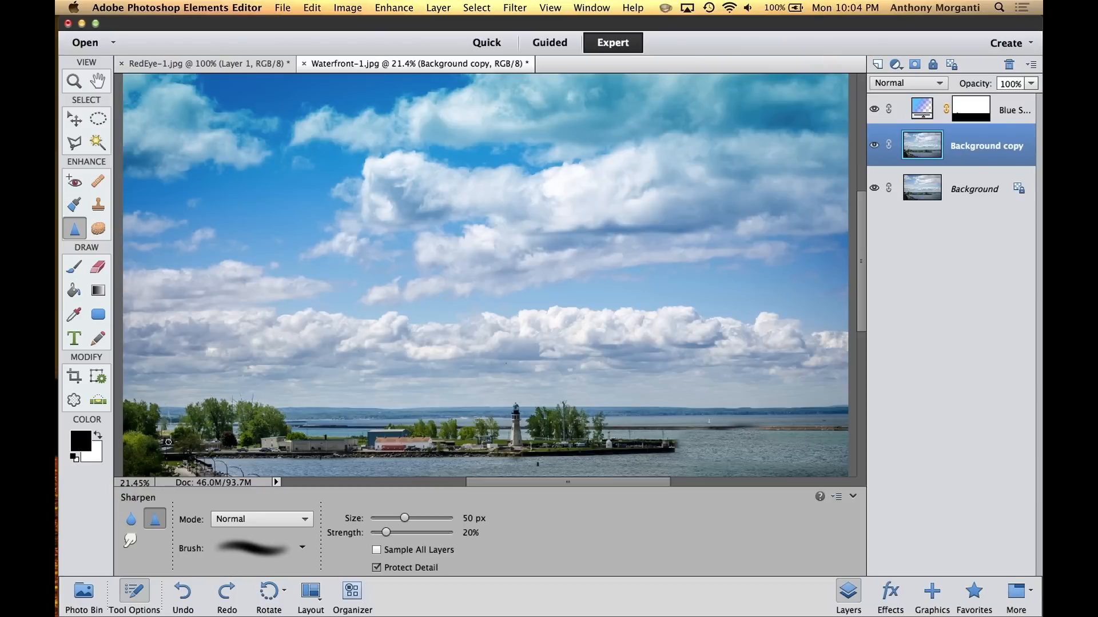
{"action": "left_click", "coordinate": [131, 520]}
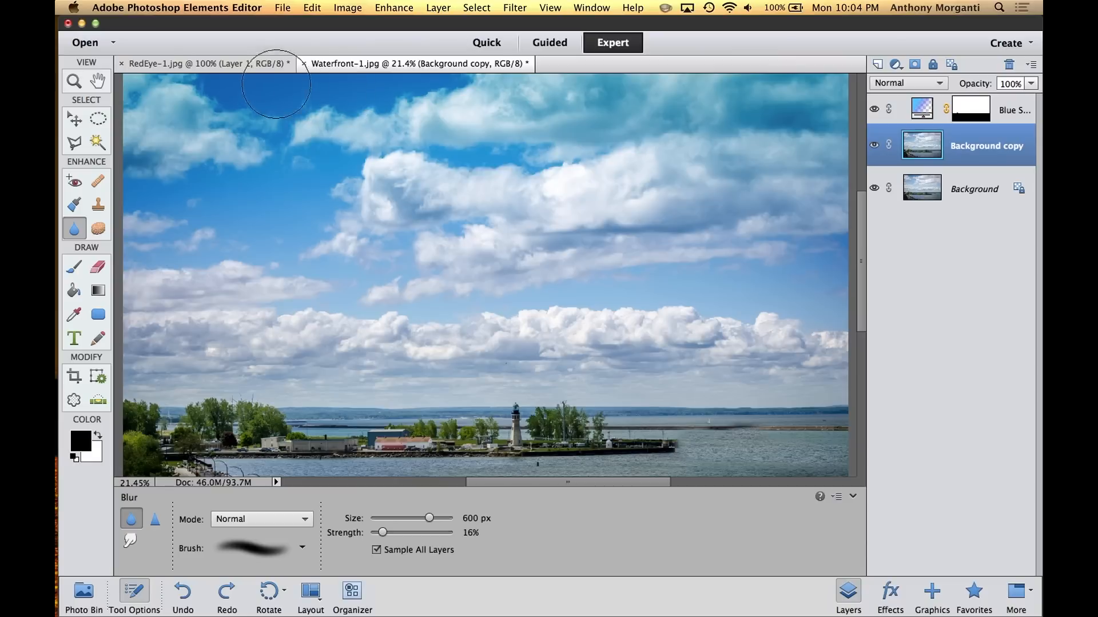
{"action": "left_click", "coordinate": [267, 64]}
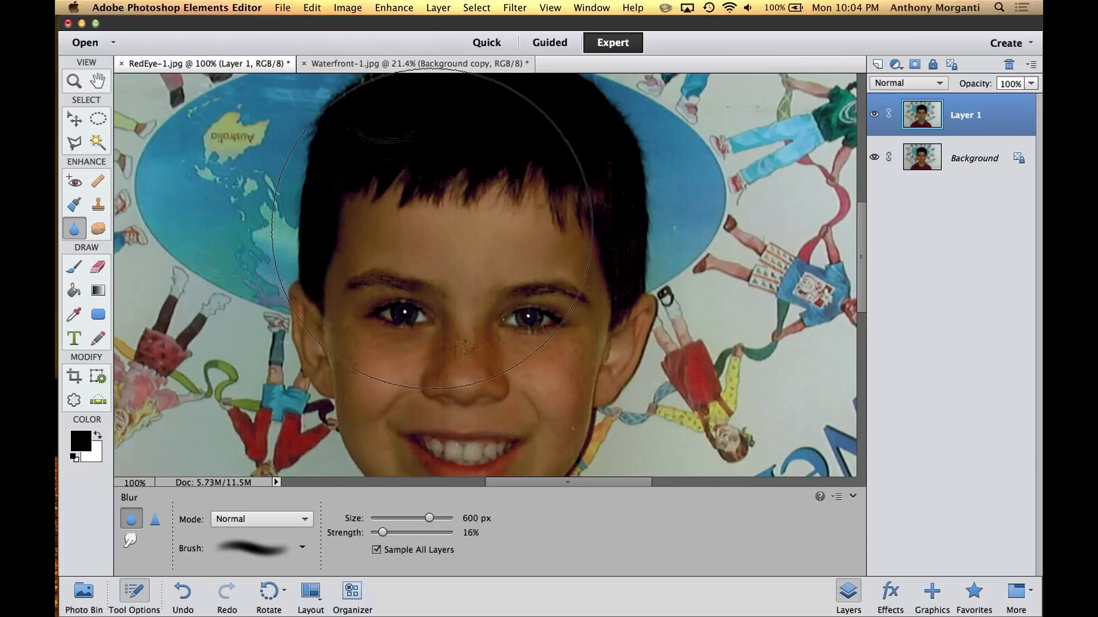
{"action": "key", "text": "bracketleft"}
{"action": "key", "text": "bracketleft"}
{"action": "key", "text": "bracketleft"}
{"action": "key", "text": "bracketleft"}
{"action": "key", "text": "bracketleft"}
{"action": "key", "text": "bracketleft"}
{"action": "key", "text": "bracketleft"}
{"action": "key", "text": "bracketleft"}
{"action": "key", "text": "bracketleft"}
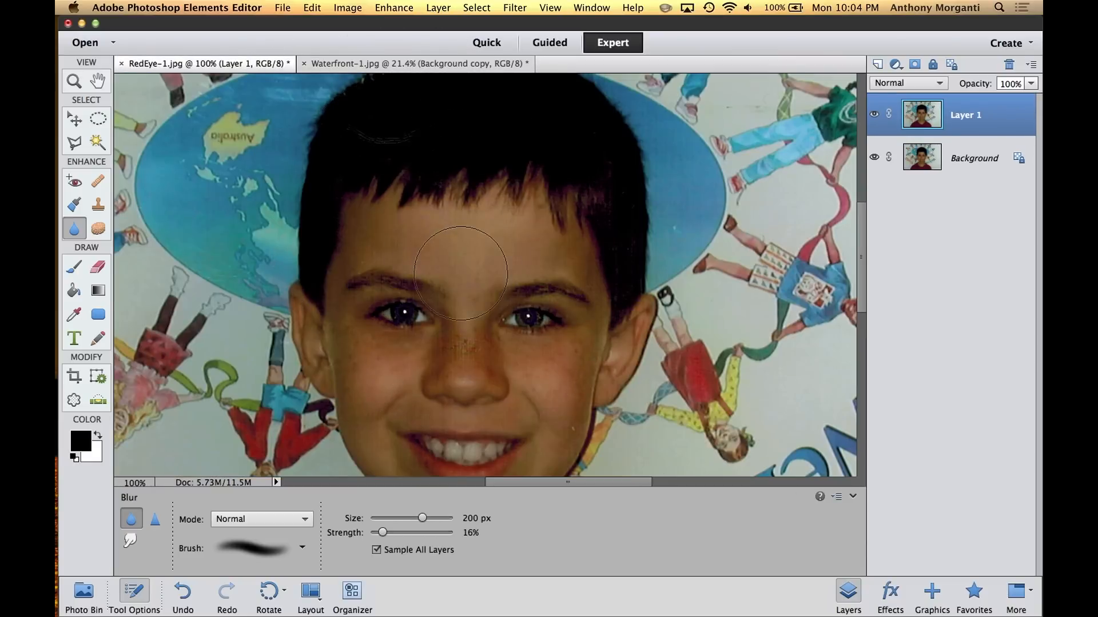
{"action": "key", "text": "bracketleft"}
{"action": "key", "text": "bracketleft"}
{"action": "key", "text": "bracketleft"}
{"action": "left_click_drag", "start_coordinate": [381, 534], "coordinate": [397, 536]}
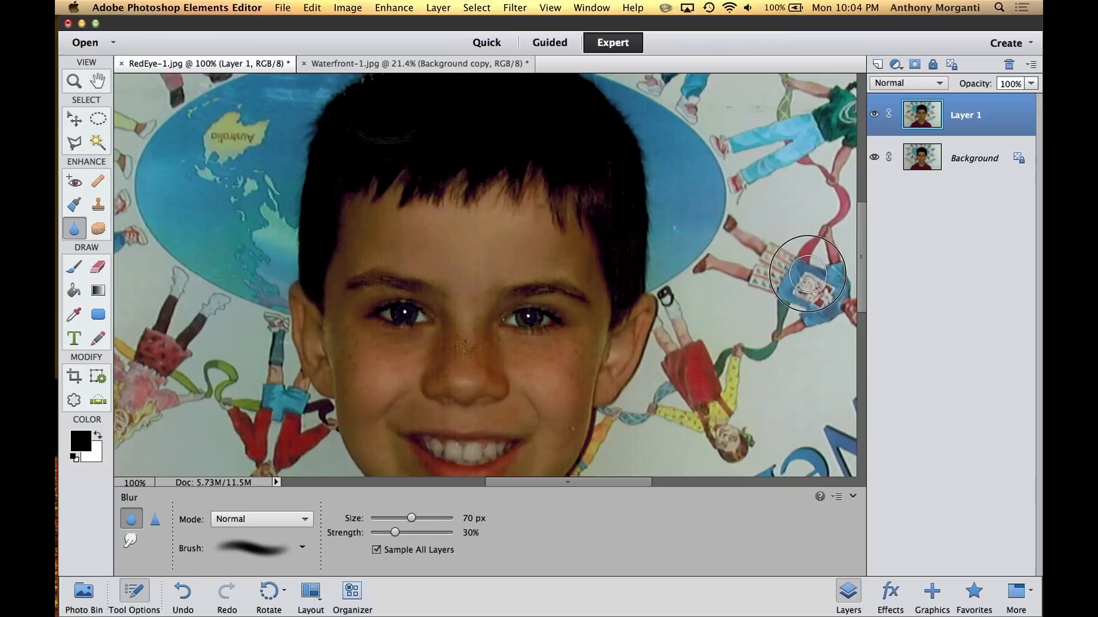
Step: Blur the blue-shirted figure's patterned shorts and legs and the red-dressed figure in the portrait's background
{"action": "left_click_drag", "start_coordinate": [787, 268], "coordinate": [793, 270]}
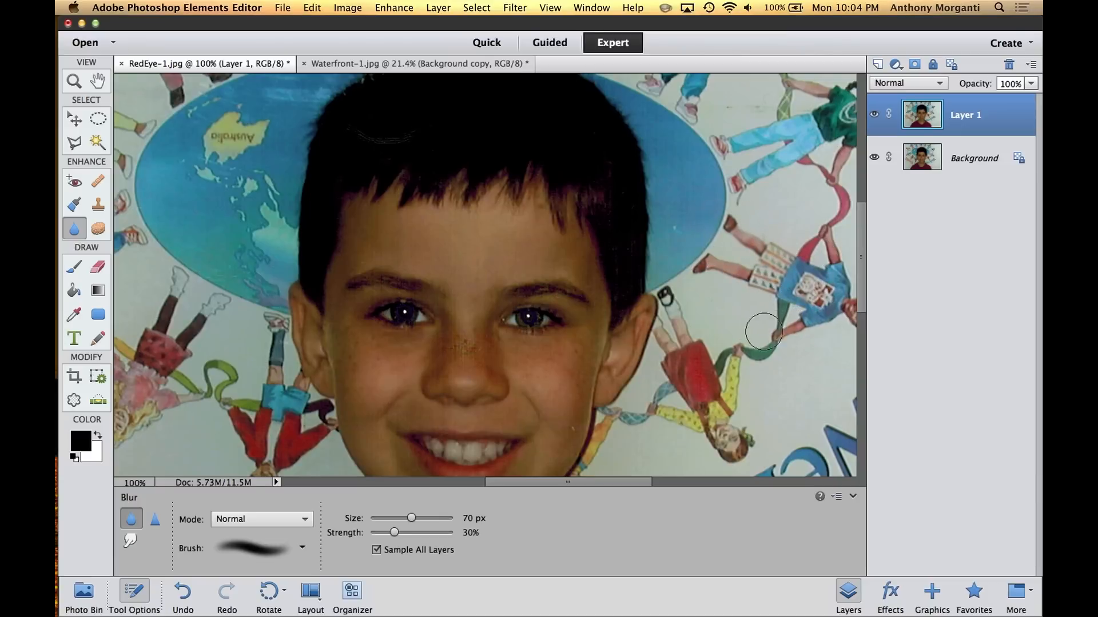
{"action": "mouse_move", "coordinate": [726, 228]}
{"action": "left_mouse_down"}
{"action": "mouse_move", "coordinate": [795, 270]}
{"action": "mouse_move", "coordinate": [789, 259]}
{"action": "left_mouse_up"}
{"action": "mouse_move", "coordinate": [698, 265]}
{"action": "left_mouse_down"}
{"action": "mouse_move", "coordinate": [778, 275]}
{"action": "mouse_move", "coordinate": [708, 265]}
{"action": "mouse_move", "coordinate": [774, 279]}
{"action": "mouse_move", "coordinate": [735, 272]}
{"action": "mouse_move", "coordinate": [776, 291]}
{"action": "mouse_move", "coordinate": [773, 273]}
{"action": "mouse_move", "coordinate": [762, 307]}
{"action": "mouse_move", "coordinate": [752, 252]}
{"action": "mouse_move", "coordinate": [759, 243]}
{"action": "mouse_move", "coordinate": [790, 252]}
{"action": "mouse_move", "coordinate": [738, 255]}
{"action": "mouse_move", "coordinate": [734, 238]}
{"action": "mouse_move", "coordinate": [775, 259]}
{"action": "mouse_move", "coordinate": [748, 249]}
{"action": "mouse_move", "coordinate": [738, 278]}
{"action": "mouse_move", "coordinate": [747, 280]}
{"action": "mouse_move", "coordinate": [728, 268]}
{"action": "mouse_move", "coordinate": [795, 282]}
{"action": "mouse_move", "coordinate": [780, 262]}
{"action": "mouse_move", "coordinate": [795, 267]}
{"action": "mouse_move", "coordinate": [765, 268]}
{"action": "left_mouse_up"}
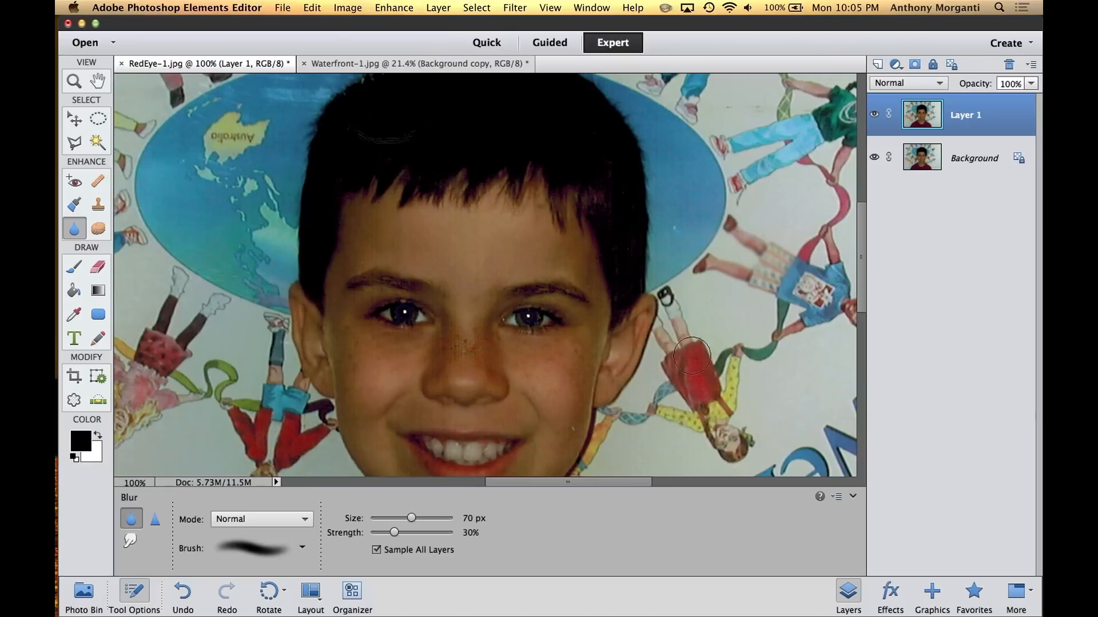
{"action": "mouse_move", "coordinate": [695, 355]}
{"action": "left_mouse_down"}
{"action": "mouse_move", "coordinate": [663, 309]}
{"action": "mouse_move", "coordinate": [685, 346]}
{"action": "mouse_move", "coordinate": [674, 369]}
{"action": "mouse_move", "coordinate": [710, 422]}
{"action": "mouse_move", "coordinate": [724, 415]}
{"action": "mouse_move", "coordinate": [686, 357]}
{"action": "mouse_move", "coordinate": [684, 389]}
{"action": "mouse_move", "coordinate": [743, 426]}
{"action": "mouse_move", "coordinate": [712, 394]}
{"action": "mouse_move", "coordinate": [706, 352]}
{"action": "mouse_move", "coordinate": [718, 428]}
{"action": "mouse_move", "coordinate": [723, 411]}
{"action": "mouse_move", "coordinate": [683, 349]}
{"action": "mouse_move", "coordinate": [727, 324]}
{"action": "left_mouse_up"}
Step: Switch to the Smudge tool and reduce its brush to 70 px
{"action": "left_click", "coordinate": [131, 539]}
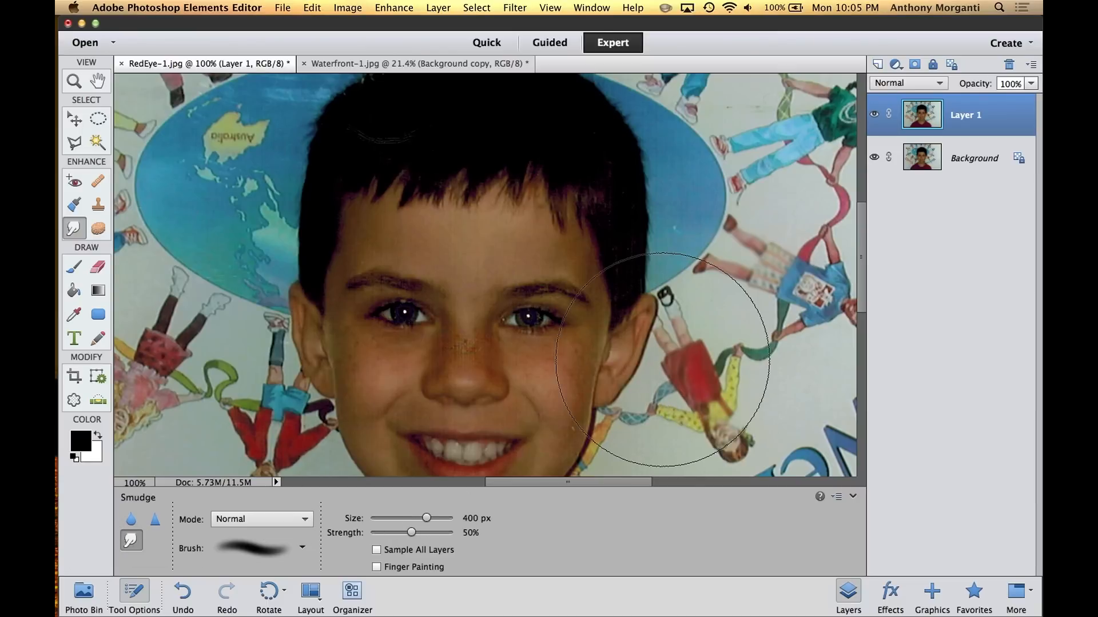
{"action": "key", "text": "bracketleft"}
{"action": "key", "text": "bracketleft"}
{"action": "key", "text": "bracketleft"}
{"action": "key", "text": "bracketleft"}
{"action": "key", "text": "bracketleft"}
{"action": "key", "text": "bracketleft"}
{"action": "key", "text": "bracketleft"}
{"action": "key", "text": "bracketleft"}
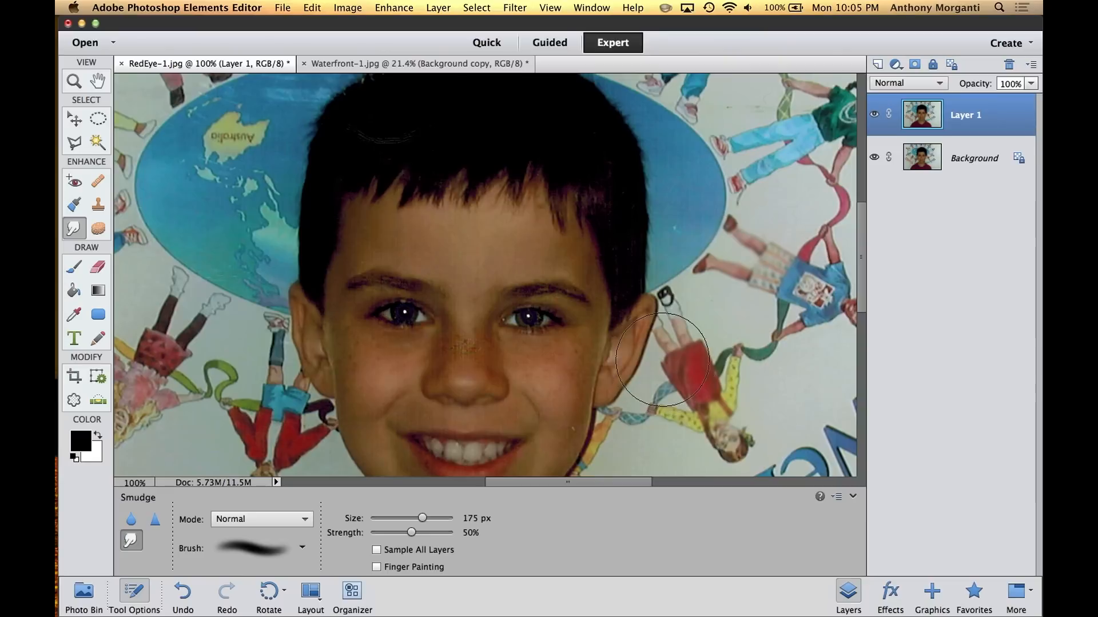
{"action": "key", "text": "bracketleft"}
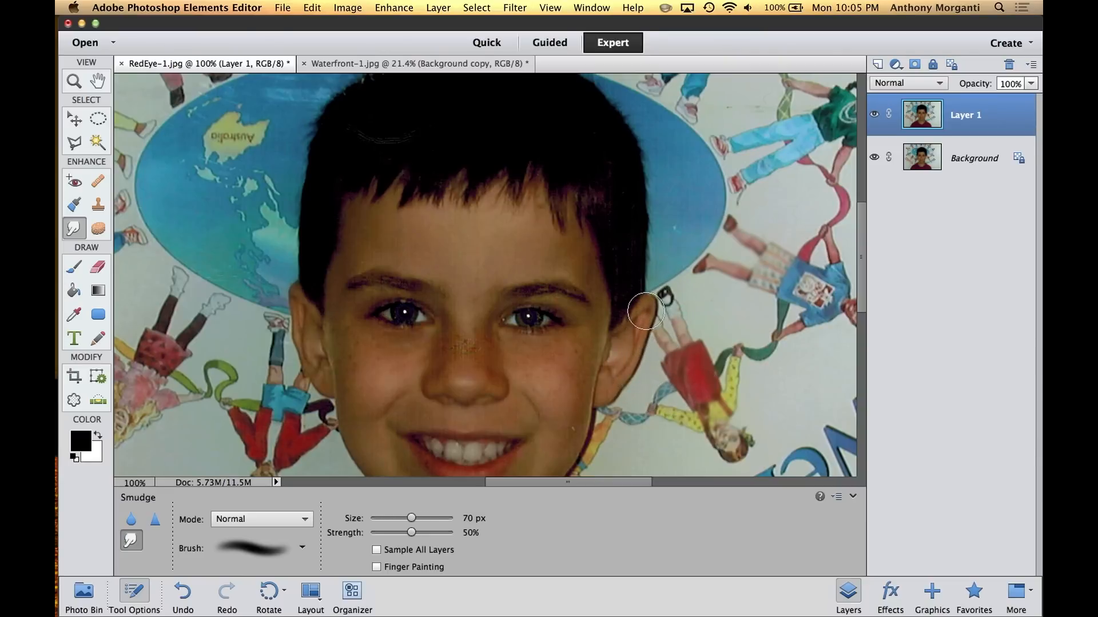
Step: Try smudging the tops of both of the boy's ears upward into points, and undo the Smudge strokes
{"action": "mouse_move", "coordinate": [646, 309]}
{"action": "left_mouse_down"}
{"action": "mouse_move", "coordinate": [681, 243]}
{"action": "mouse_move", "coordinate": [721, 209]}
{"action": "left_mouse_up"}
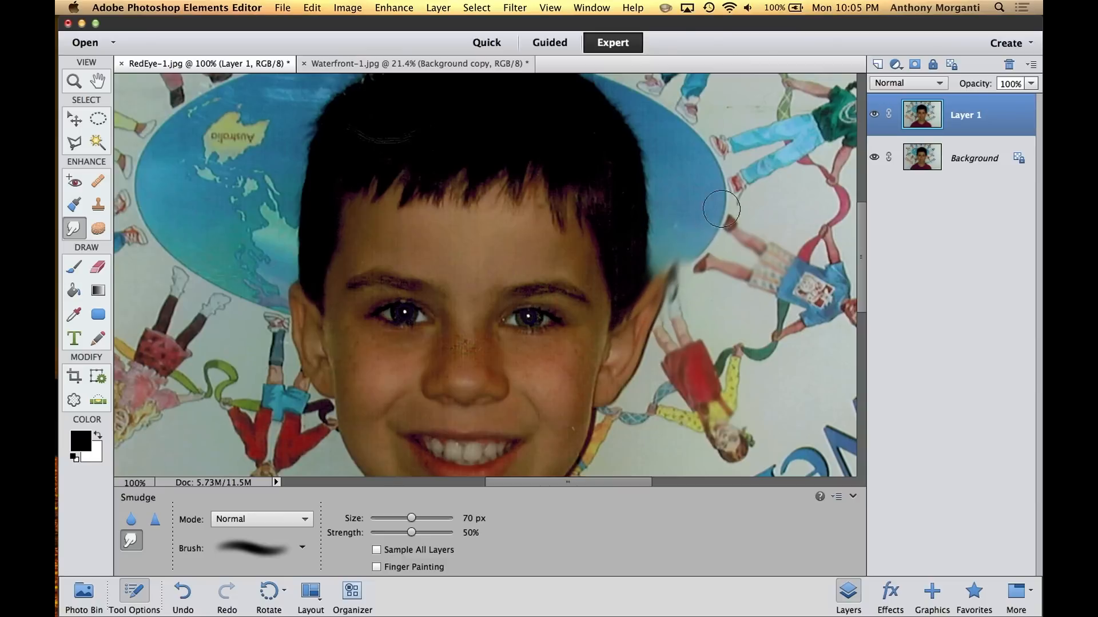
{"action": "left_click_drag", "start_coordinate": [295, 300], "coordinate": [261, 235]}
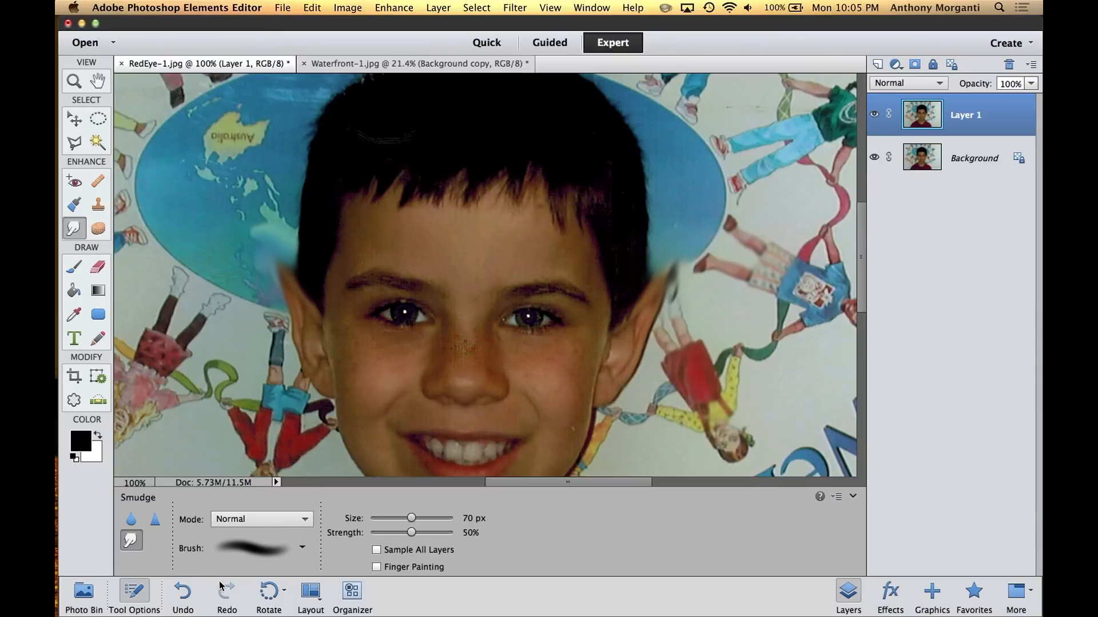
{"action": "left_click", "coordinate": [182, 594]}
{"action": "left_click", "coordinate": [182, 594]}
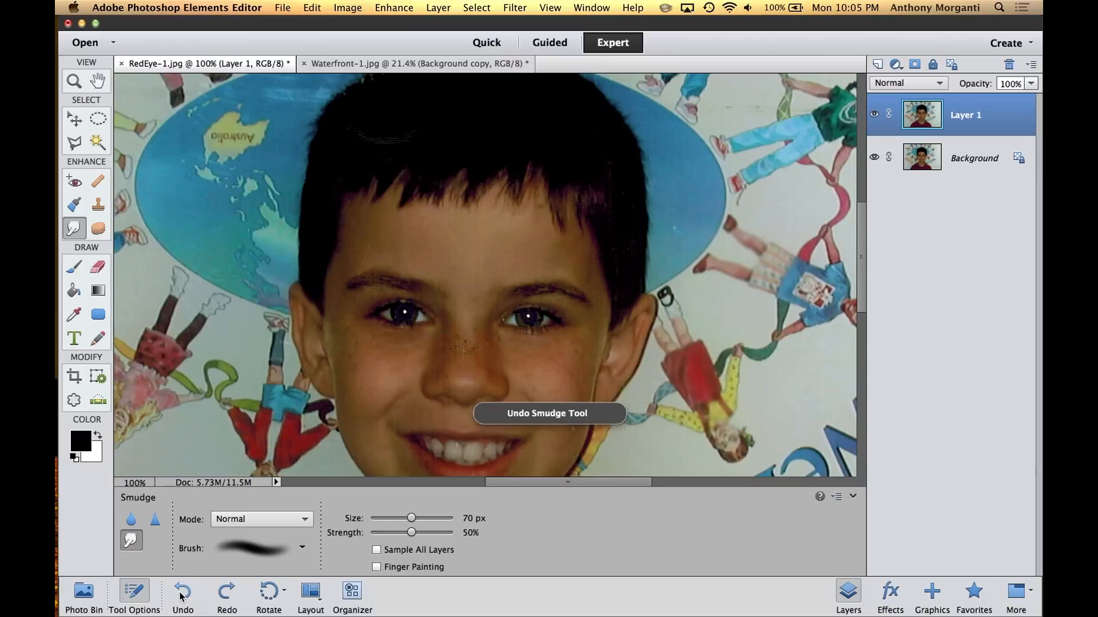
{"action": "left_click", "coordinate": [184, 592]}
{"action": "left_click", "coordinate": [184, 591]}
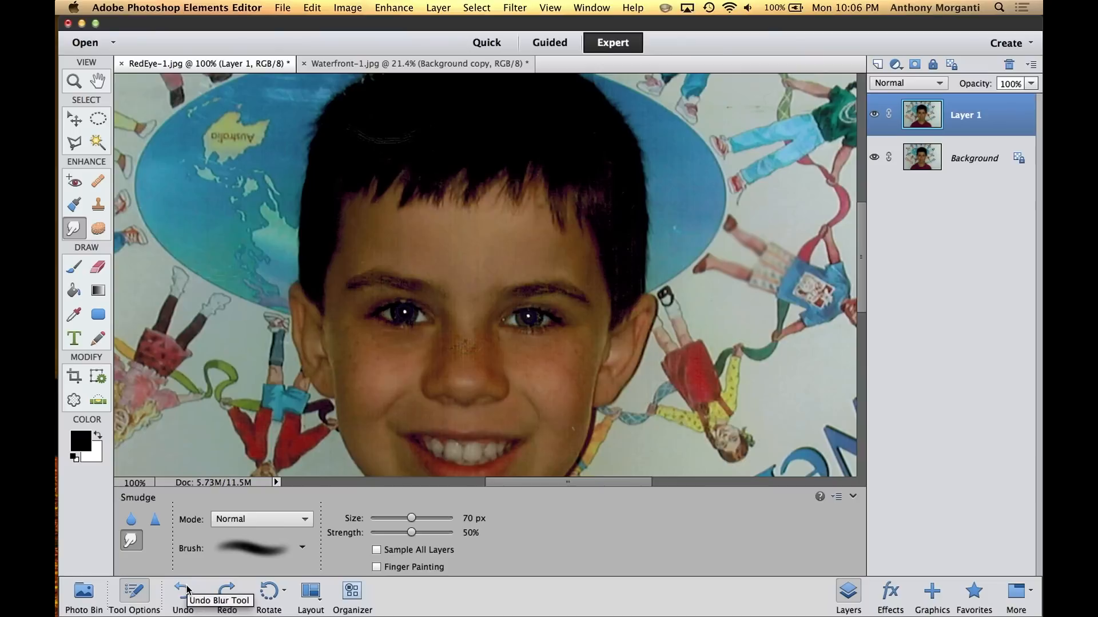
Step: Review the options of the Blur, Sharpen and Smudge tools in turn, finishing on Sharpen
{"action": "left_click", "coordinate": [130, 519]}
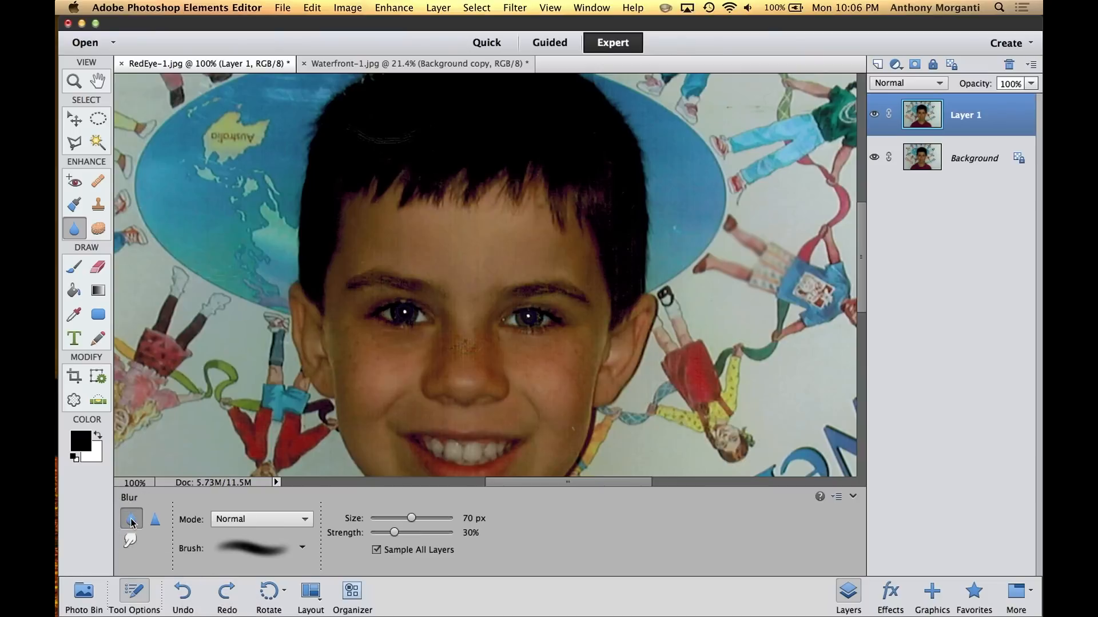
{"action": "left_click", "coordinate": [153, 519]}
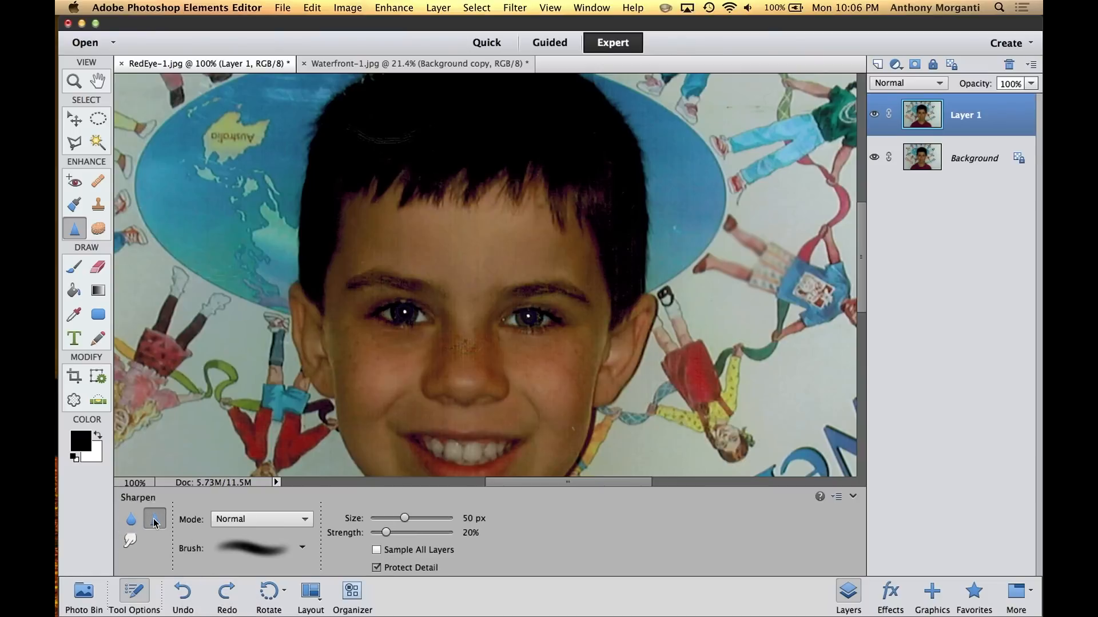
{"action": "left_click", "coordinate": [130, 543]}
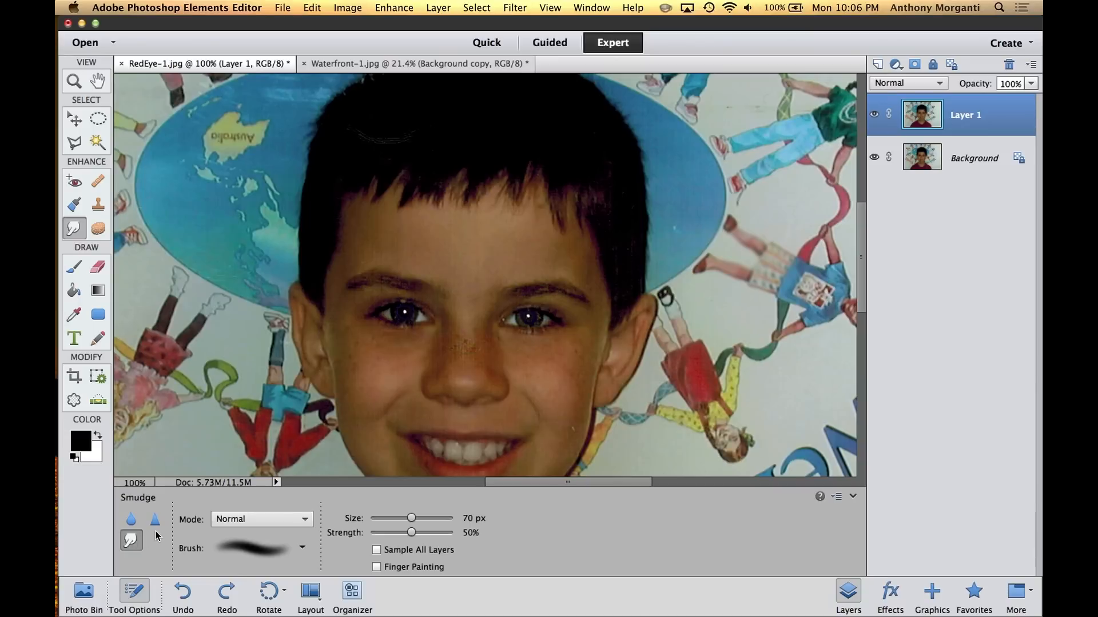
{"action": "left_click", "coordinate": [136, 521]}
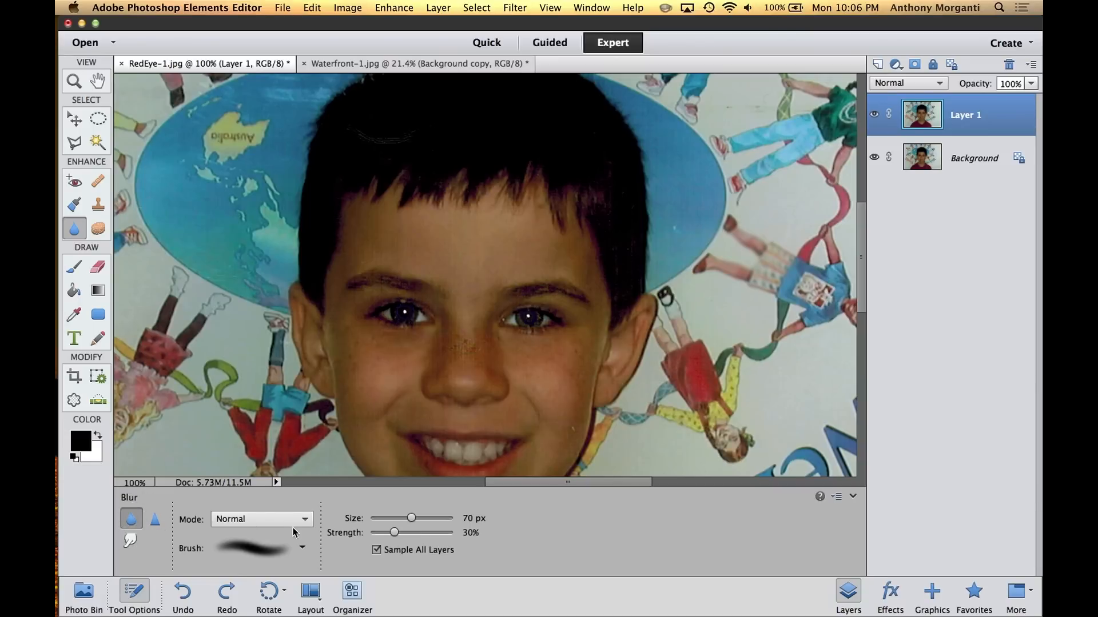
{"action": "left_click", "coordinate": [151, 518]}
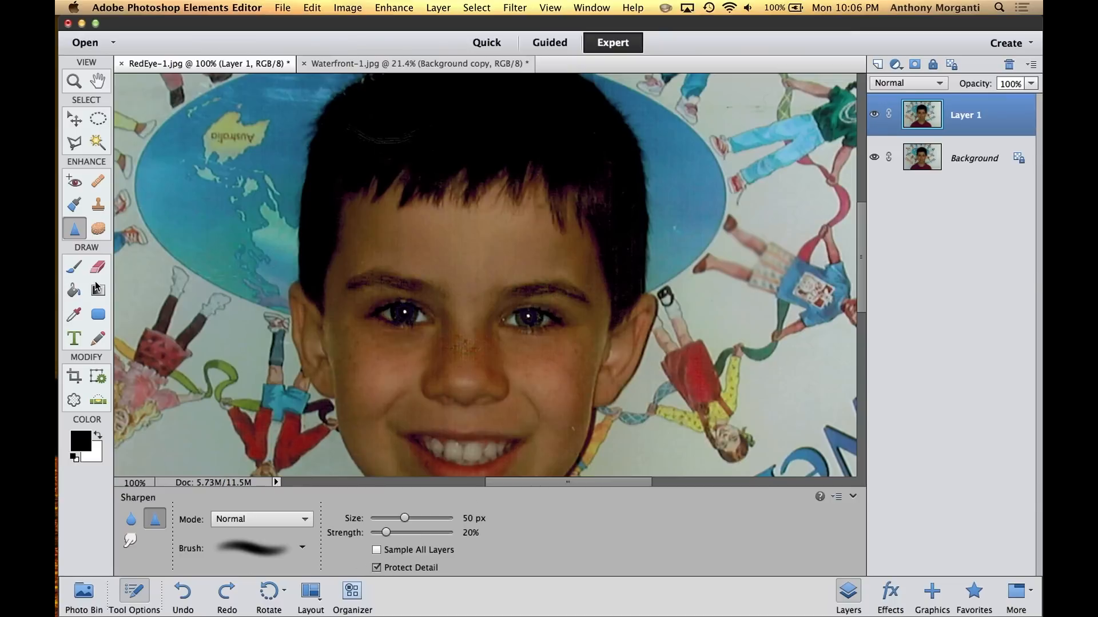
Step: Choose the Sponge tool and set it to Desaturate with a 300 px brush and 82% flow
{"action": "left_click", "coordinate": [98, 230]}
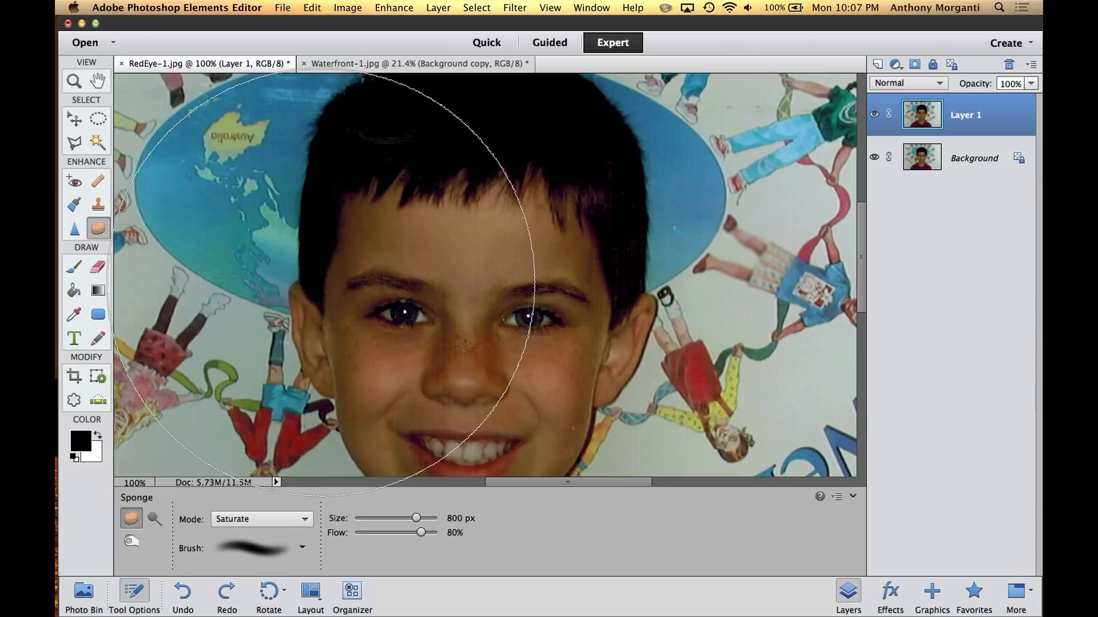
{"action": "key", "text": "bracketleft"}
{"action": "key", "text": "bracketleft"}
{"action": "key", "text": "bracketleft"}
{"action": "key", "text": "bracketleft"}
{"action": "key", "text": "bracketleft"}
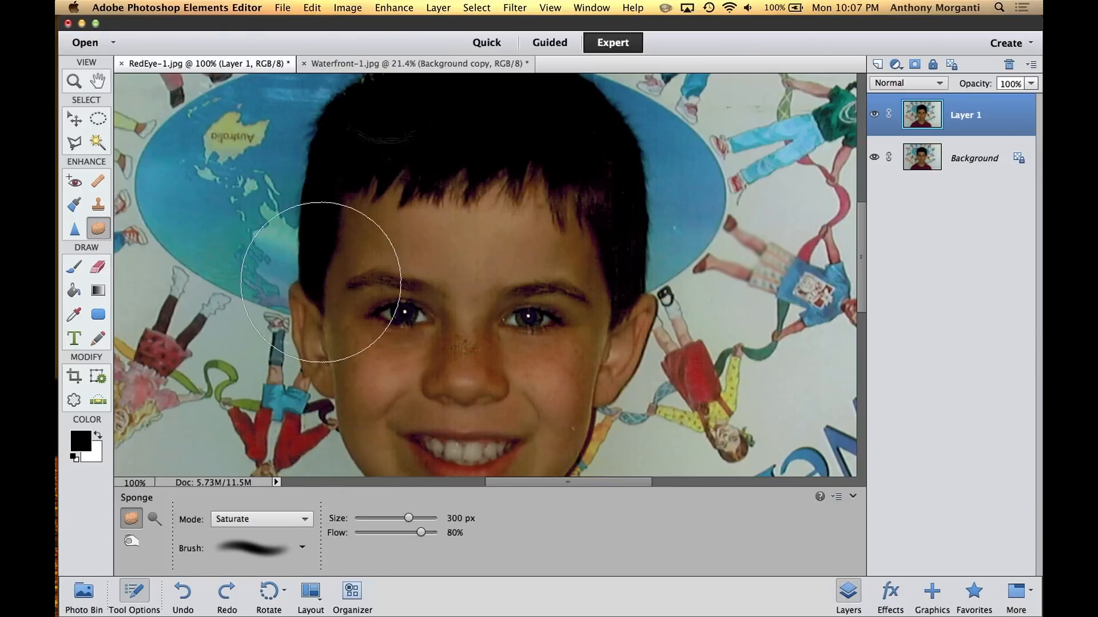
{"action": "left_click", "coordinate": [286, 519]}
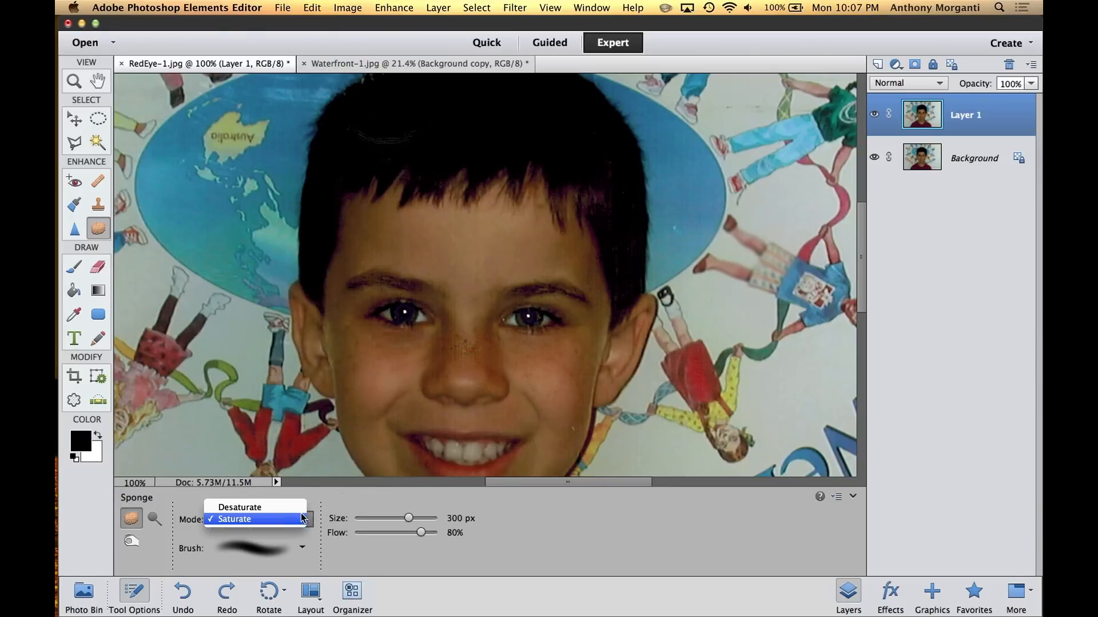
{"action": "left_click", "coordinate": [285, 509]}
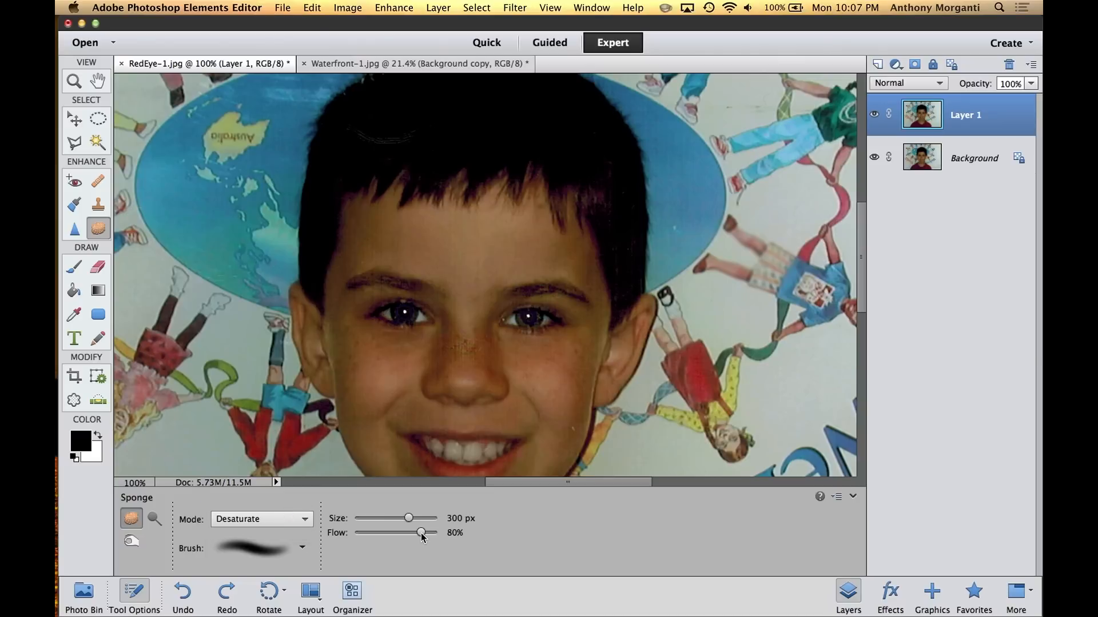
{"action": "left_click_drag", "start_coordinate": [423, 534], "coordinate": [405, 533]}
{"action": "left_click_drag", "start_coordinate": [406, 533], "coordinate": [423, 534]}
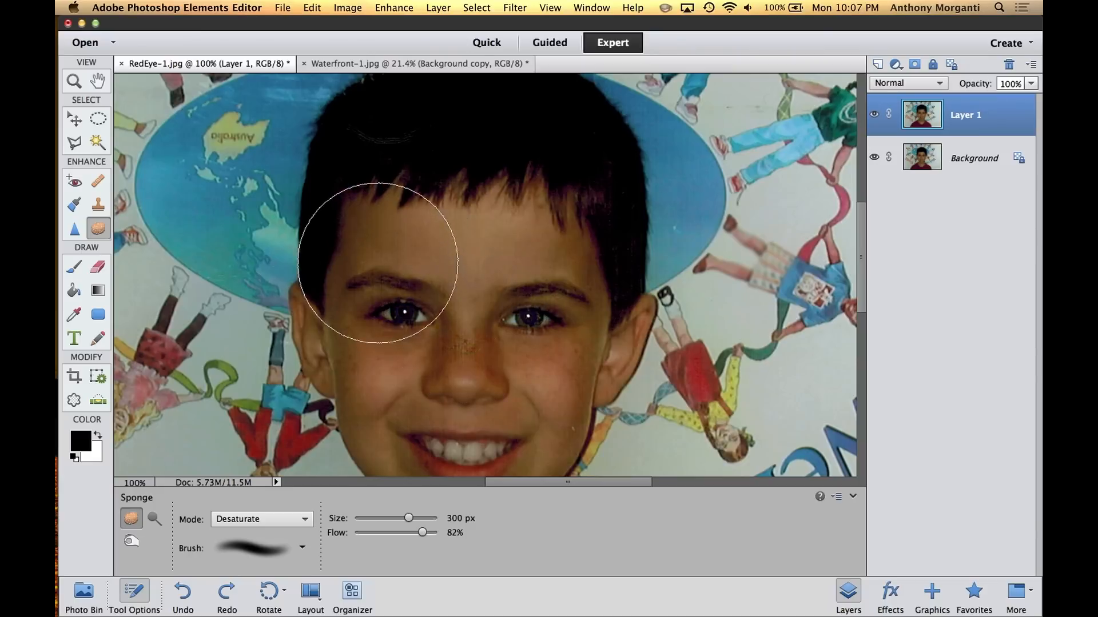
Step: Try desaturating the boy's face with the Sponge tool, and undo the Sponge strokes
{"action": "mouse_move", "coordinate": [383, 238]}
{"action": "left_mouse_down"}
{"action": "mouse_move", "coordinate": [528, 247]}
{"action": "mouse_move", "coordinate": [401, 253]}
{"action": "mouse_move", "coordinate": [522, 257]}
{"action": "mouse_move", "coordinate": [408, 284]}
{"action": "mouse_move", "coordinate": [524, 299]}
{"action": "mouse_move", "coordinate": [373, 313]}
{"action": "mouse_move", "coordinate": [538, 290]}
{"action": "mouse_move", "coordinate": [328, 292]}
{"action": "mouse_move", "coordinate": [619, 287]}
{"action": "mouse_move", "coordinate": [276, 295]}
{"action": "mouse_move", "coordinate": [673, 288]}
{"action": "mouse_move", "coordinate": [503, 252]}
{"action": "left_mouse_up"}
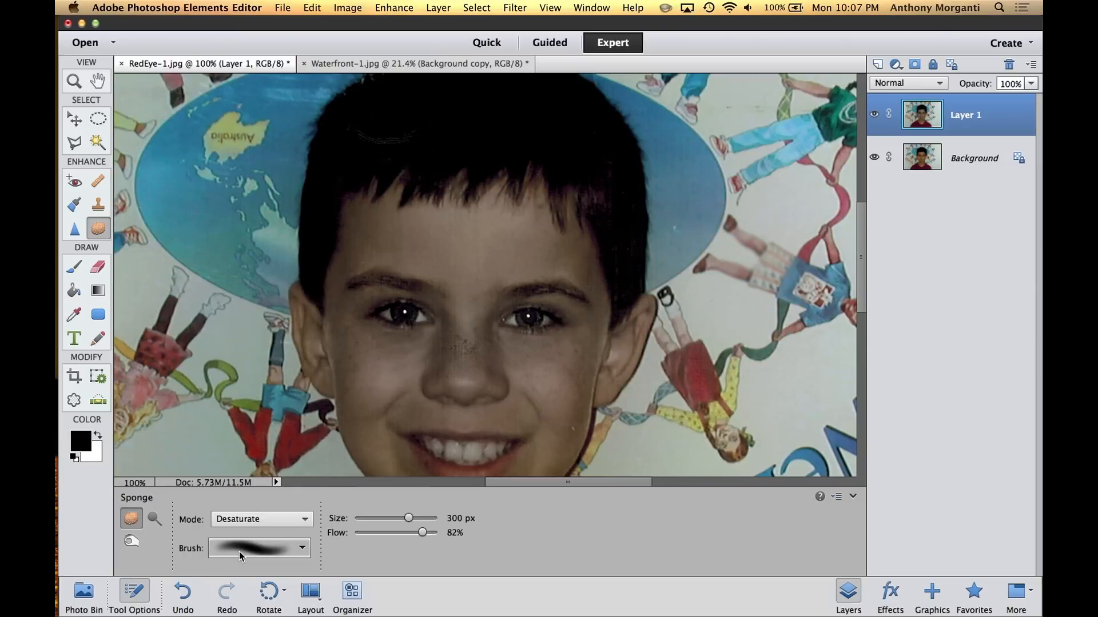
{"action": "left_click", "coordinate": [182, 592]}
{"action": "left_click", "coordinate": [182, 592]}
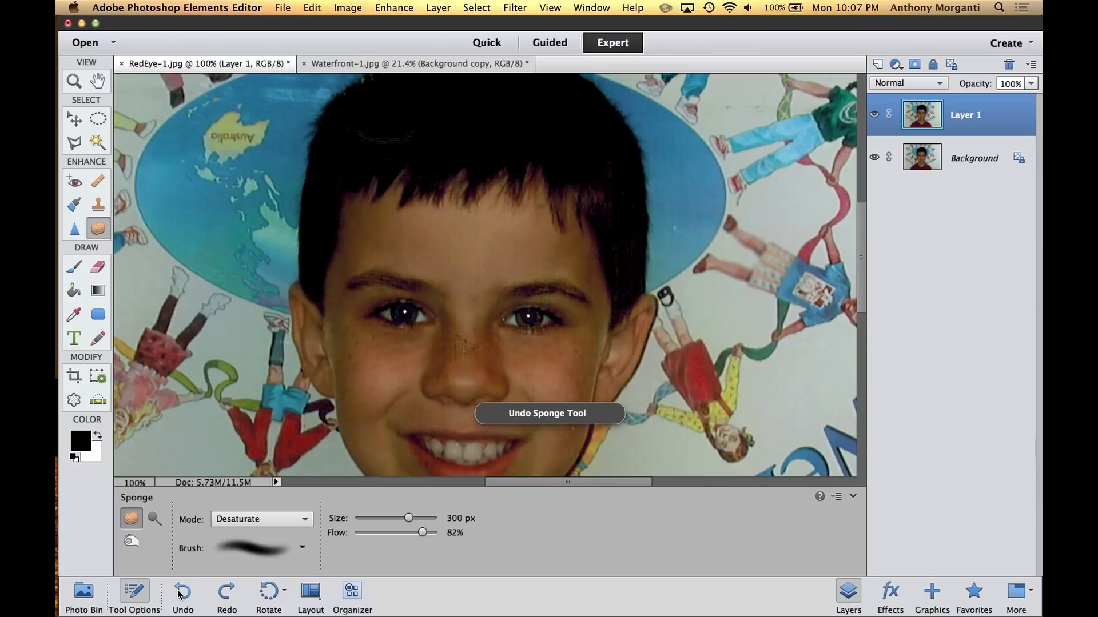
{"action": "left_click", "coordinate": [182, 592]}
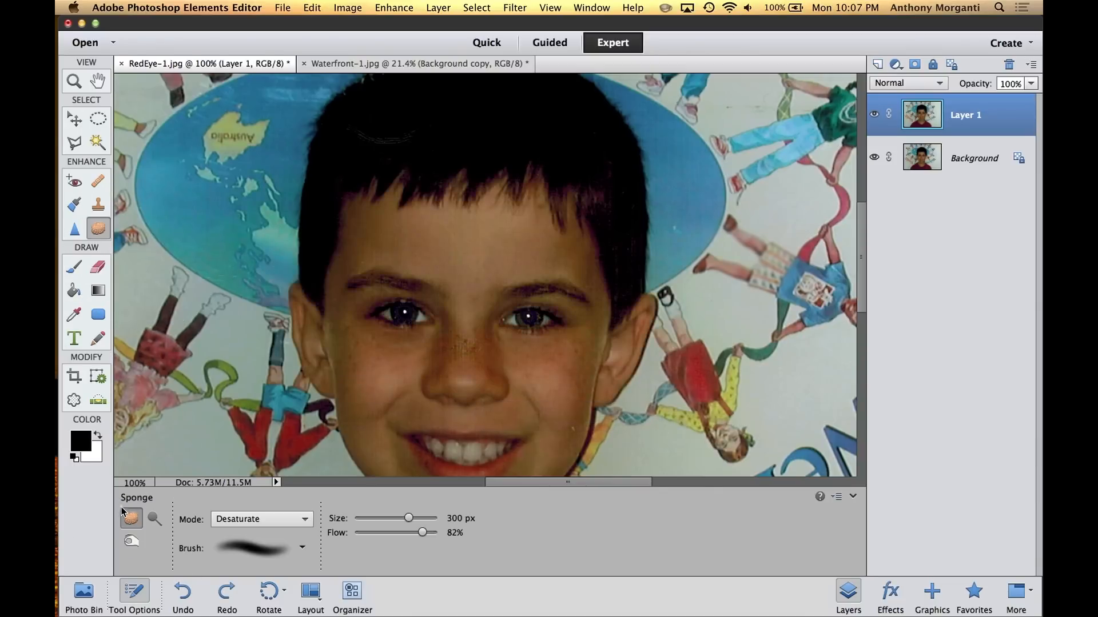
Step: Set the Sponge to Saturate with an 1100 px brush and intensify the blue sky in Waterfront-1.jpg
{"action": "left_click", "coordinate": [238, 521]}
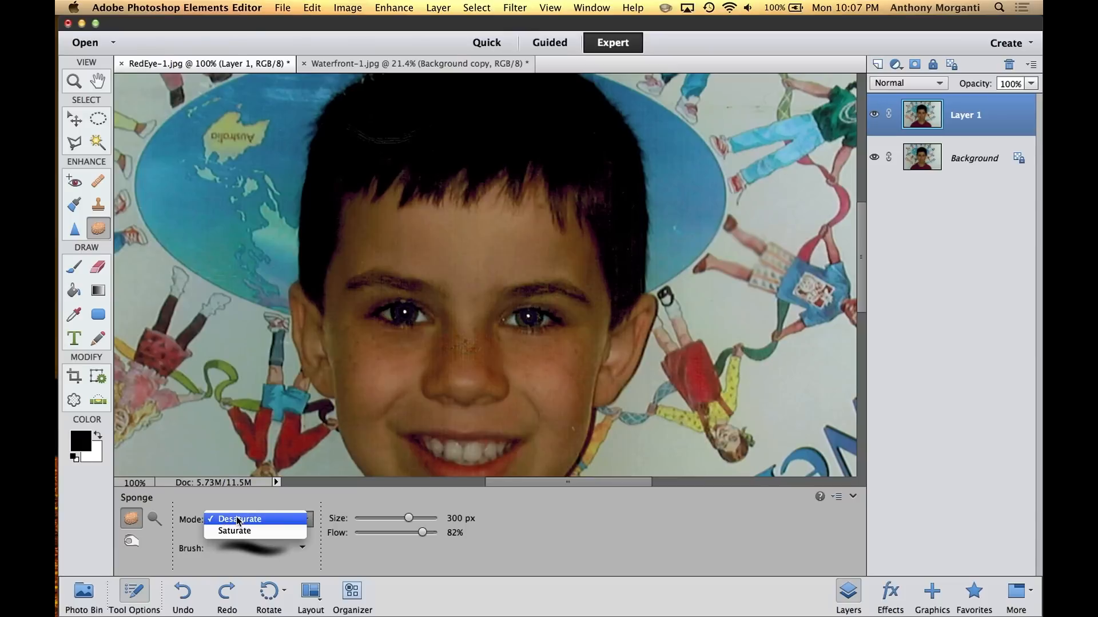
{"action": "left_click", "coordinate": [238, 532]}
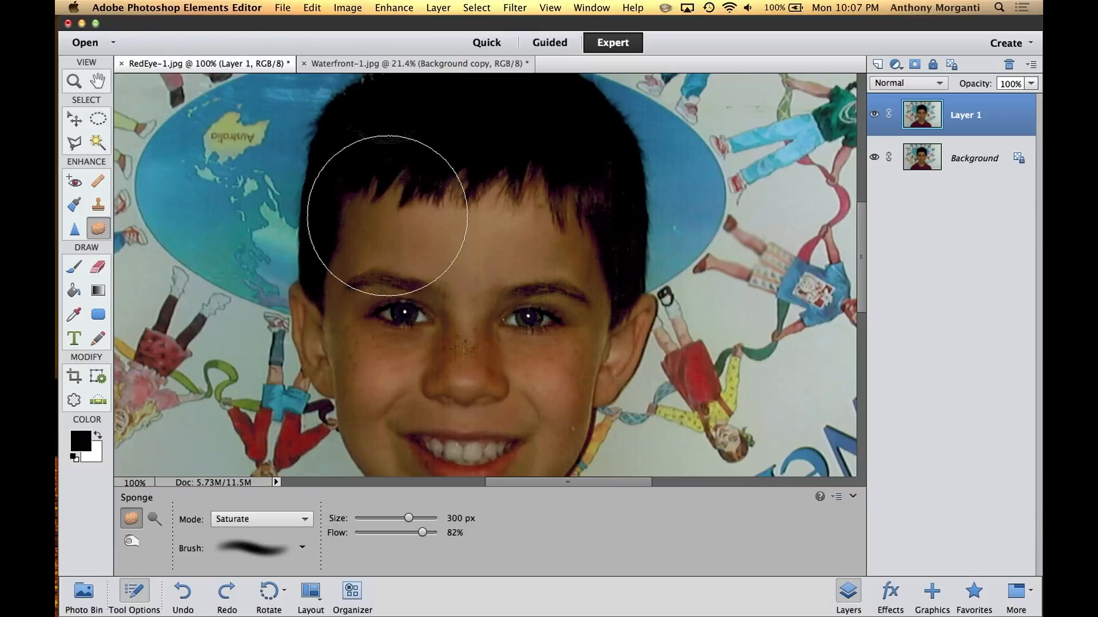
{"action": "left_click", "coordinate": [462, 67]}
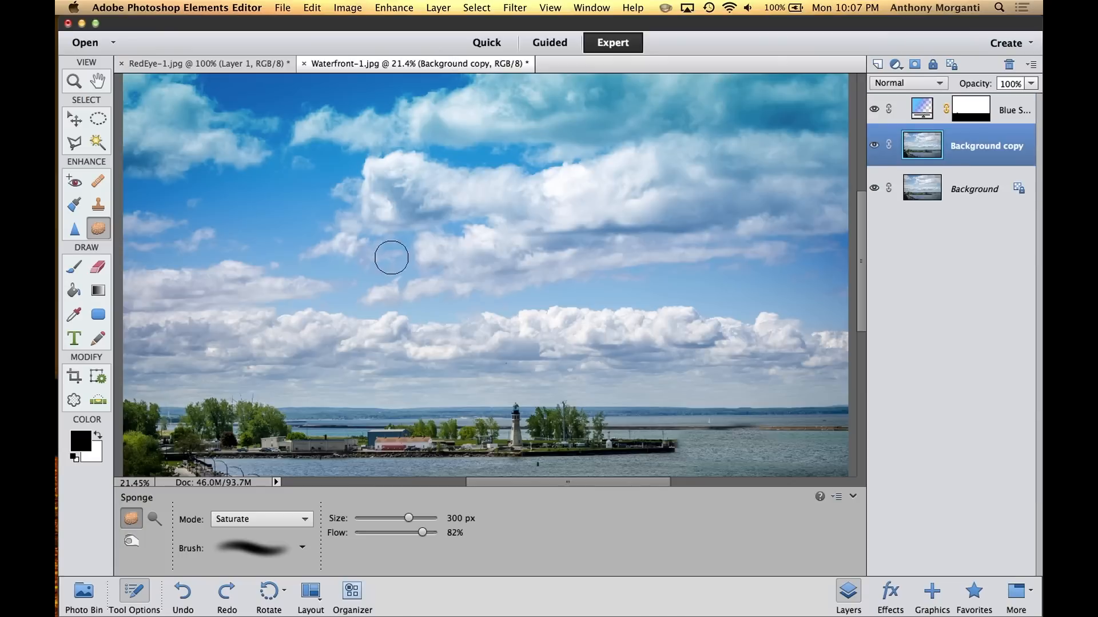
{"action": "key", "text": "bracketright"}
{"action": "key", "text": "bracketright"}
{"action": "key", "text": "bracketright"}
{"action": "key", "text": "bracketright"}
{"action": "key", "text": "bracketright"}
{"action": "key", "text": "bracketright"}
{"action": "key", "text": "bracketright"}
{"action": "key", "text": "bracketright"}
{"action": "key", "text": "bracketright"}
{"action": "key", "text": "bracketright"}
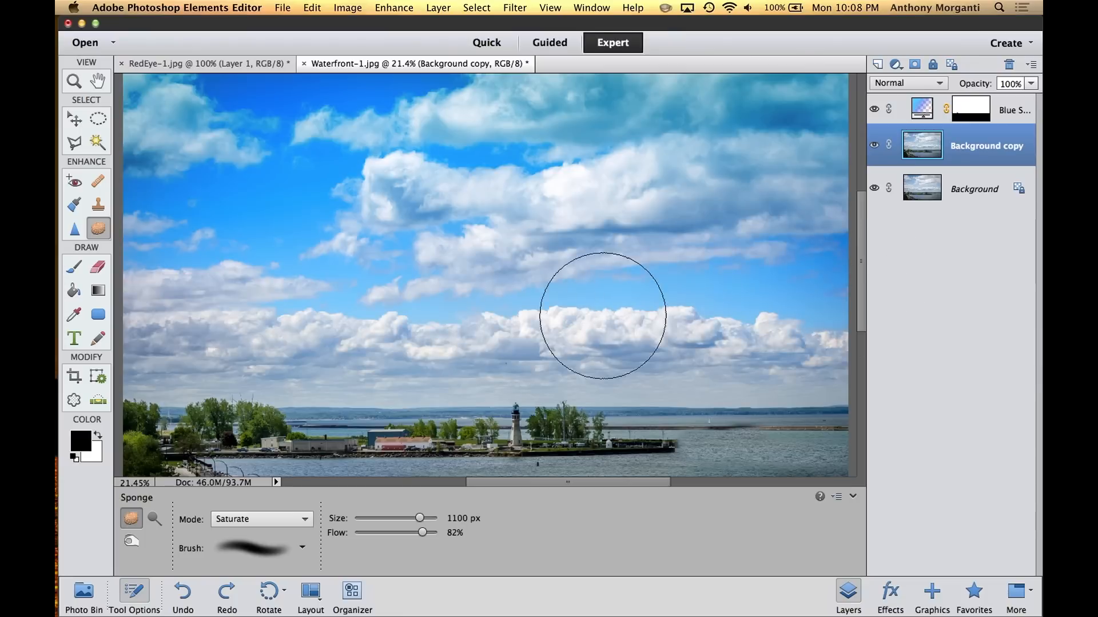
Step: Saturate the horizon, shoreline and water along the lower part of the waterfront photo with the Sponge tool
{"action": "mouse_move", "coordinate": [121, 380]}
{"action": "left_mouse_down"}
{"action": "mouse_move", "coordinate": [292, 366]}
{"action": "mouse_move", "coordinate": [595, 394]}
{"action": "left_mouse_up"}
{"action": "mouse_move", "coordinate": [670, 444]}
{"action": "left_mouse_down"}
{"action": "mouse_move", "coordinate": [796, 446]}
{"action": "mouse_move", "coordinate": [747, 452]}
{"action": "left_mouse_up"}
{"action": "mouse_move", "coordinate": [379, 465]}
{"action": "left_mouse_down"}
{"action": "mouse_move", "coordinate": [318, 453]}
{"action": "mouse_move", "coordinate": [343, 498]}
{"action": "mouse_move", "coordinate": [401, 463]}
{"action": "left_mouse_up"}
{"action": "mouse_move", "coordinate": [772, 467]}
{"action": "left_mouse_down"}
{"action": "mouse_move", "coordinate": [814, 466]}
{"action": "mouse_move", "coordinate": [766, 461]}
{"action": "left_mouse_up"}
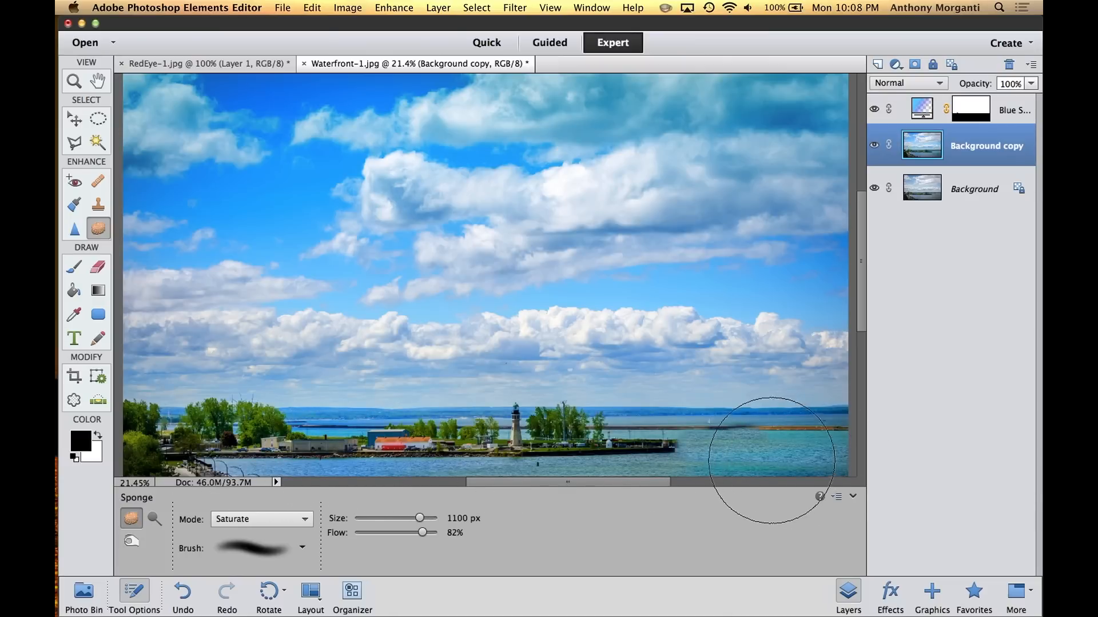
Step: Finish boosting the turquoise water and pier area around the lighthouse with the Sponge tool in Saturate mode
{"action": "mouse_move", "coordinate": [378, 436]}
{"action": "left_mouse_down"}
{"action": "mouse_move", "coordinate": [697, 444]}
{"action": "mouse_move", "coordinate": [723, 455]}
{"action": "mouse_move", "coordinate": [817, 457]}
{"action": "mouse_move", "coordinate": [378, 446]}
{"action": "mouse_move", "coordinate": [697, 444]}
{"action": "mouse_move", "coordinate": [561, 456]}
{"action": "mouse_move", "coordinate": [833, 473]}
{"action": "mouse_move", "coordinate": [244, 461]}
{"action": "mouse_move", "coordinate": [228, 453]}
{"action": "mouse_move", "coordinate": [693, 461]}
{"action": "mouse_move", "coordinate": [814, 447]}
{"action": "mouse_move", "coordinate": [778, 417]}
{"action": "mouse_move", "coordinate": [769, 383]}
{"action": "mouse_move", "coordinate": [775, 424]}
{"action": "mouse_move", "coordinate": [820, 426]}
{"action": "mouse_move", "coordinate": [742, 396]}
{"action": "mouse_move", "coordinate": [560, 280]}
{"action": "mouse_move", "coordinate": [595, 295]}
{"action": "mouse_move", "coordinate": [258, 225]}
{"action": "mouse_move", "coordinate": [127, 123]}
{"action": "mouse_move", "coordinate": [118, 163]}
{"action": "mouse_move", "coordinate": [141, 187]}
{"action": "left_mouse_up"}
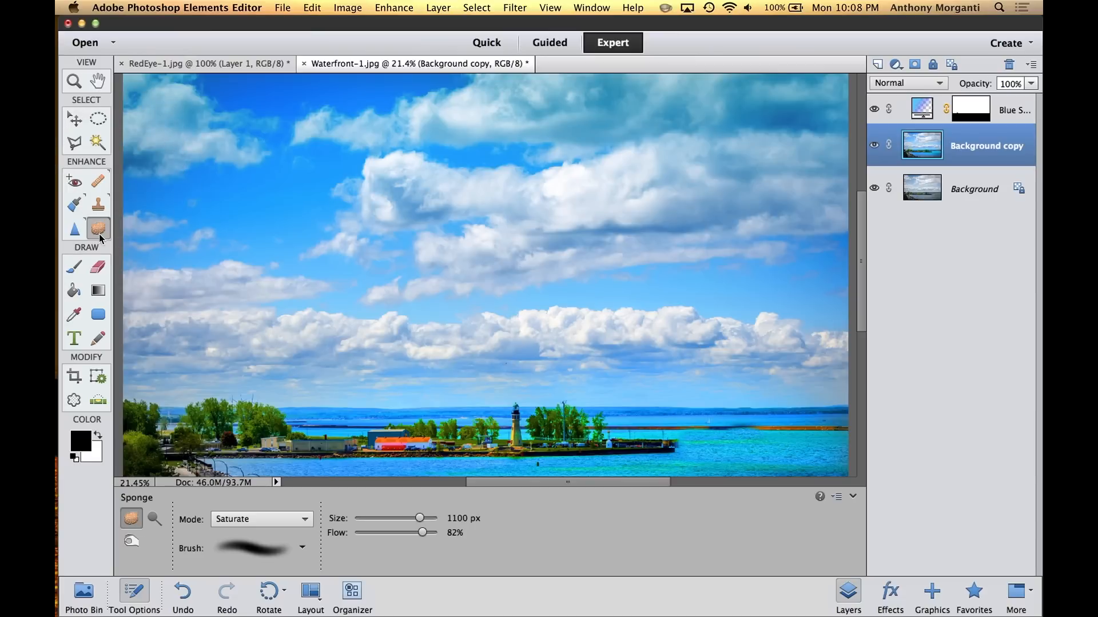
Step: Try lightening the right side of the boy's face in RedEye-1.jpg with the Dodge tool at Midtones, 65 px and 50% exposure
{"action": "left_click", "coordinate": [156, 517]}
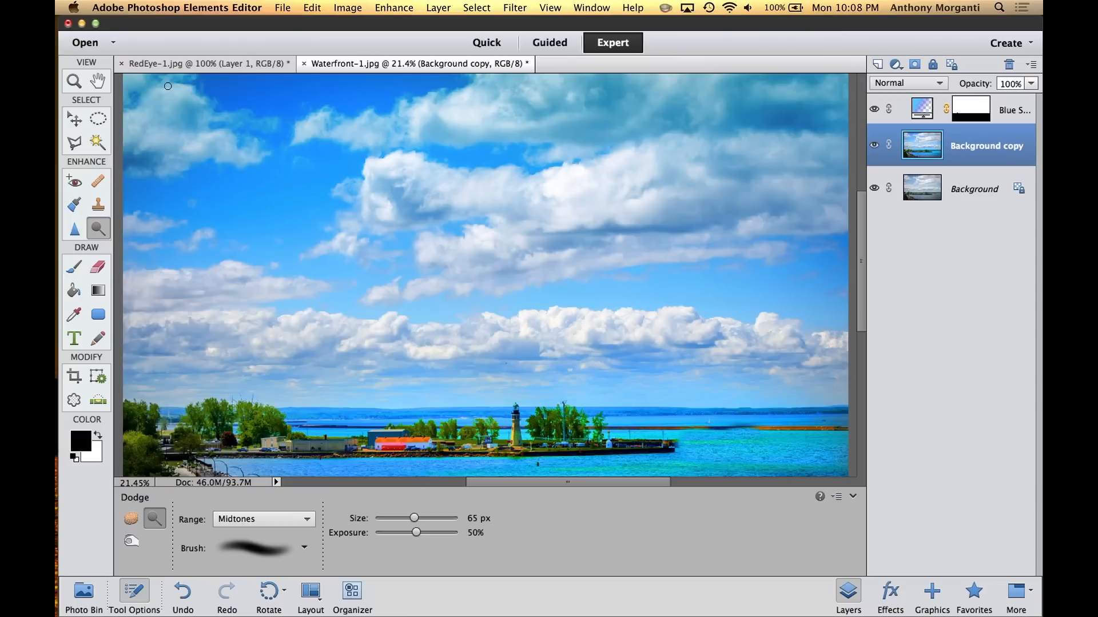
{"action": "left_click", "coordinate": [204, 65]}
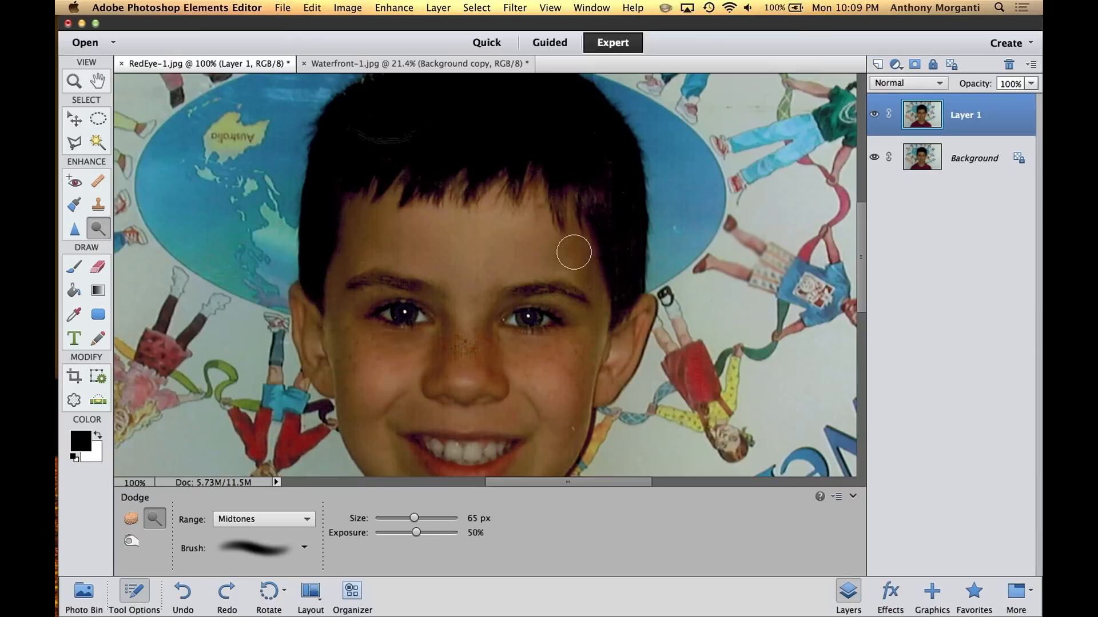
{"action": "mouse_move", "coordinate": [580, 263]}
{"action": "left_mouse_down"}
{"action": "mouse_move", "coordinate": [594, 295]}
{"action": "mouse_move", "coordinate": [565, 261]}
{"action": "mouse_move", "coordinate": [586, 289]}
{"action": "mouse_move", "coordinate": [565, 251]}
{"action": "mouse_move", "coordinate": [582, 260]}
{"action": "mouse_move", "coordinate": [556, 236]}
{"action": "mouse_move", "coordinate": [575, 256]}
{"action": "mouse_move", "coordinate": [564, 228]}
{"action": "mouse_move", "coordinate": [582, 248]}
{"action": "mouse_move", "coordinate": [596, 332]}
{"action": "mouse_move", "coordinate": [576, 424]}
{"action": "mouse_move", "coordinate": [565, 452]}
{"action": "mouse_move", "coordinate": [580, 362]}
{"action": "mouse_move", "coordinate": [558, 450]}
{"action": "mouse_move", "coordinate": [581, 422]}
{"action": "mouse_move", "coordinate": [590, 339]}
{"action": "mouse_move", "coordinate": [554, 473]}
{"action": "left_mouse_up"}
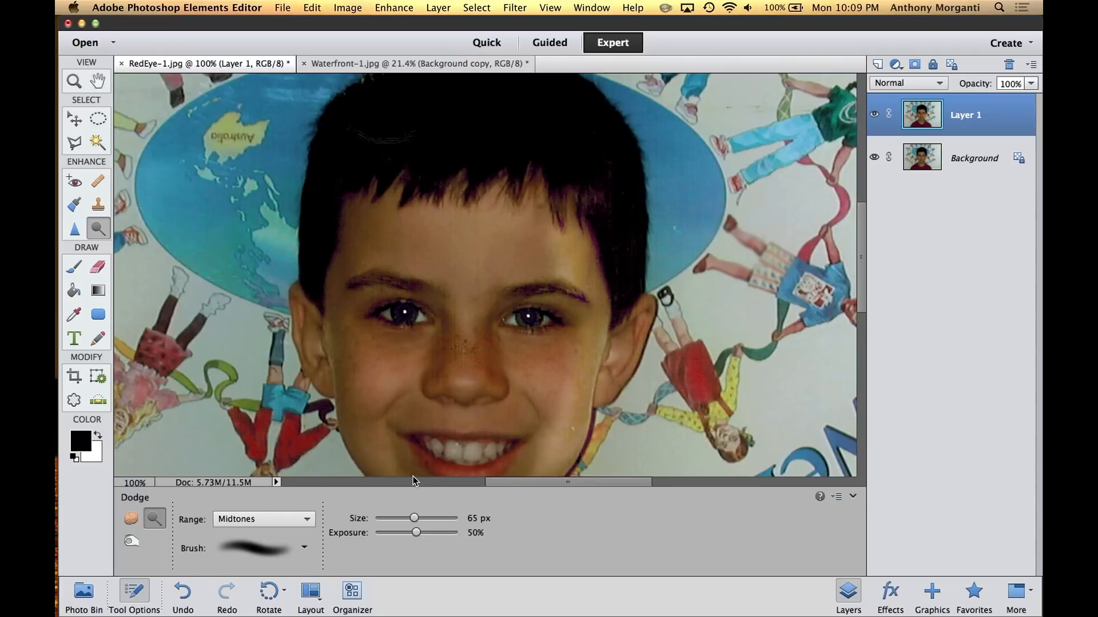
Step: Set the Dodge exposure to 9% and try lightening the left side of the boy's forehead and cheek
{"action": "left_click", "coordinate": [417, 534]}
{"action": "left_click_drag", "start_coordinate": [417, 536], "coordinate": [381, 533]}
{"action": "mouse_move", "coordinate": [356, 261]}
{"action": "left_mouse_down"}
{"action": "mouse_move", "coordinate": [345, 373]}
{"action": "mouse_move", "coordinate": [333, 292]}
{"action": "mouse_move", "coordinate": [346, 422]}
{"action": "mouse_move", "coordinate": [369, 226]}
{"action": "mouse_move", "coordinate": [347, 262]}
{"action": "mouse_move", "coordinate": [357, 398]}
{"action": "mouse_move", "coordinate": [348, 383]}
{"action": "mouse_move", "coordinate": [370, 275]}
{"action": "mouse_move", "coordinate": [368, 225]}
{"action": "mouse_move", "coordinate": [342, 334]}
{"action": "mouse_move", "coordinate": [343, 405]}
{"action": "mouse_move", "coordinate": [364, 248]}
{"action": "mouse_move", "coordinate": [346, 384]}
{"action": "mouse_move", "coordinate": [345, 278]}
{"action": "mouse_move", "coordinate": [359, 236]}
{"action": "mouse_move", "coordinate": [358, 400]}
{"action": "mouse_move", "coordinate": [349, 279]}
{"action": "mouse_move", "coordinate": [367, 238]}
{"action": "mouse_move", "coordinate": [341, 311]}
{"action": "mouse_move", "coordinate": [353, 387]}
{"action": "left_mouse_up"}
{"action": "mouse_move", "coordinate": [368, 236]}
{"action": "left_mouse_down"}
{"action": "mouse_move", "coordinate": [347, 281]}
{"action": "mouse_move", "coordinate": [353, 373]}
{"action": "mouse_move", "coordinate": [350, 246]}
{"action": "mouse_move", "coordinate": [345, 268]}
{"action": "mouse_move", "coordinate": [335, 397]}
{"action": "mouse_move", "coordinate": [352, 253]}
{"action": "mouse_move", "coordinate": [340, 372]}
{"action": "left_mouse_up"}
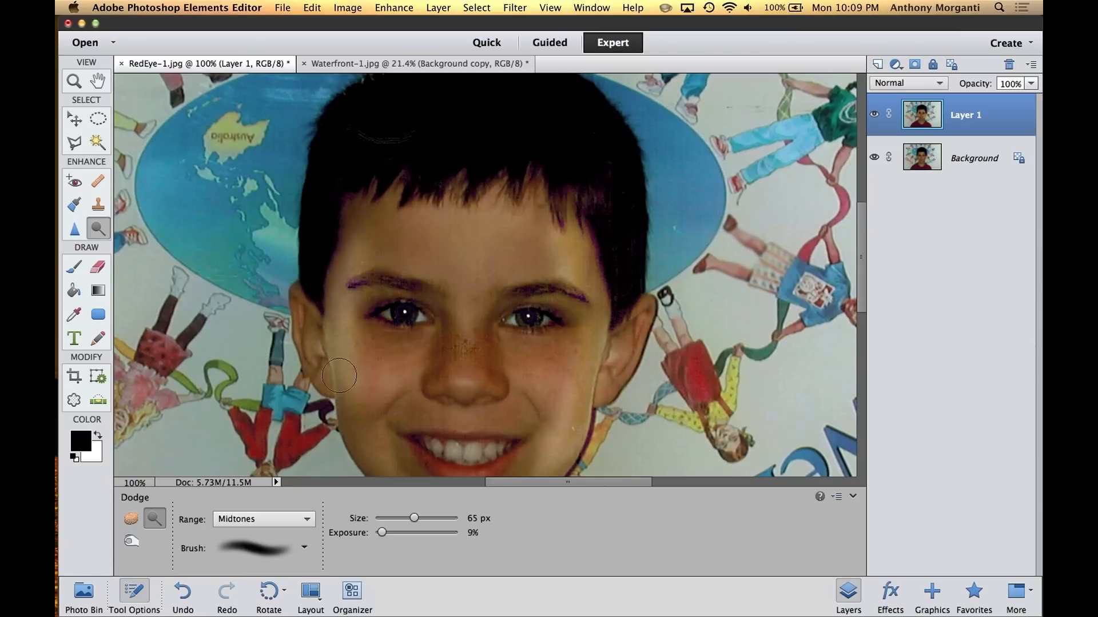
Step: Undo the Dodge strokes on both sides of the boy's face, back through the earlier Blur stroke
{"action": "left_click", "coordinate": [183, 591]}
{"action": "left_click", "coordinate": [182, 590]}
{"action": "left_click", "coordinate": [182, 590]}
{"action": "left_click", "coordinate": [182, 590]}
{"action": "left_click", "coordinate": [182, 590]}
{"action": "left_click", "coordinate": [182, 590]}
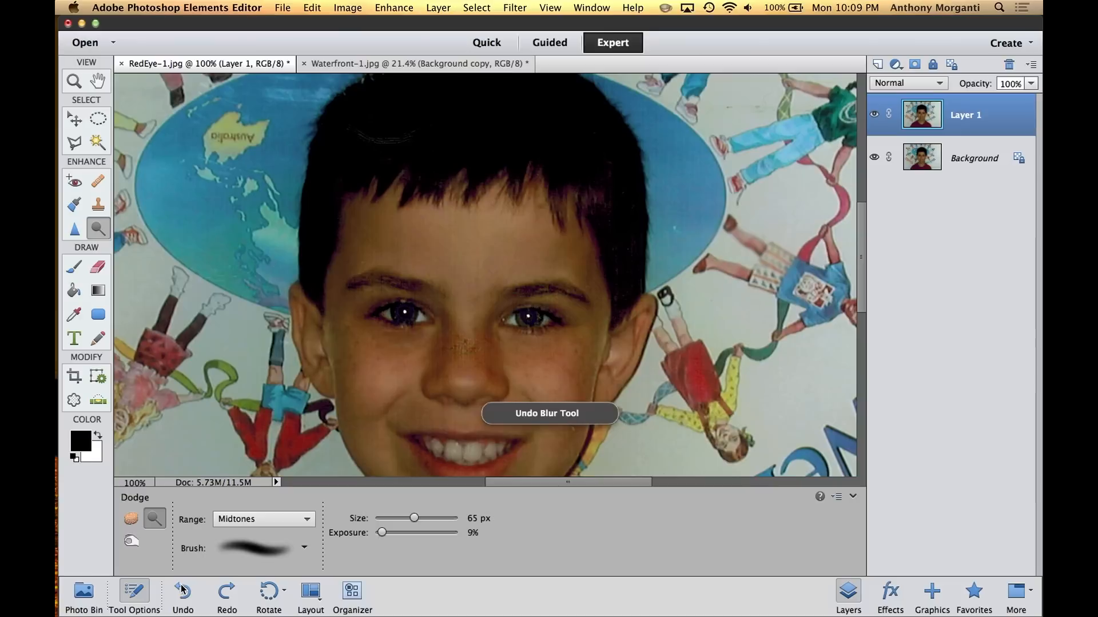
{"action": "left_click", "coordinate": [182, 590]}
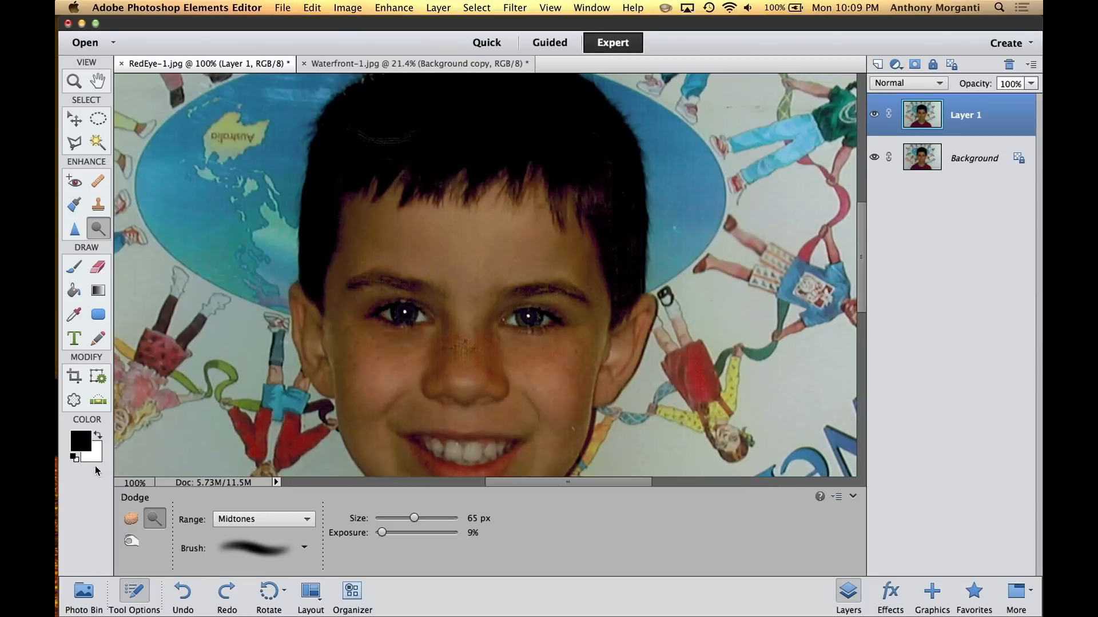
Step: Try darkening the sides of the boy's face with the Burn tool, using 12% exposure on the left side, and undo the Burn strokes
{"action": "left_click", "coordinate": [132, 540]}
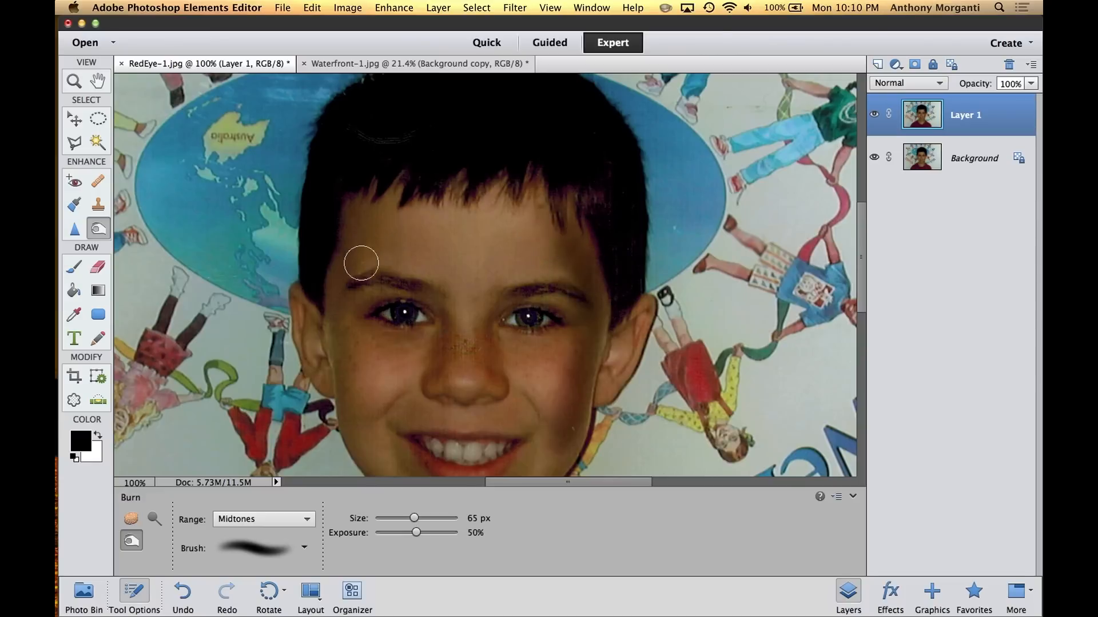
{"action": "left_click", "coordinate": [381, 531]}
{"action": "mouse_move", "coordinate": [351, 250]}
{"action": "left_mouse_down"}
{"action": "mouse_move", "coordinate": [339, 316]}
{"action": "mouse_move", "coordinate": [360, 424]}
{"action": "left_mouse_up"}
{"action": "left_click_drag", "start_coordinate": [355, 247], "coordinate": [366, 411]}
{"action": "left_click_drag", "start_coordinate": [356, 246], "coordinate": [351, 404]}
{"action": "left_click_drag", "start_coordinate": [353, 245], "coordinate": [343, 425]}
{"action": "mouse_move", "coordinate": [350, 245]}
{"action": "left_mouse_down"}
{"action": "mouse_move", "coordinate": [341, 358]}
{"action": "mouse_move", "coordinate": [358, 396]}
{"action": "left_mouse_up"}
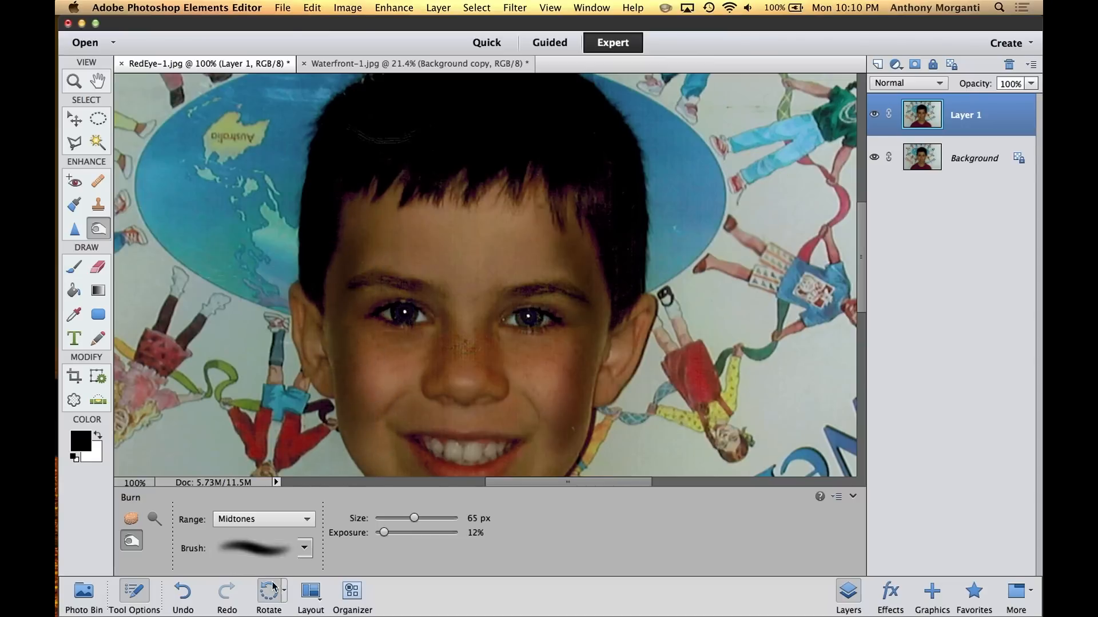
{"action": "left_click", "coordinate": [184, 593]}
{"action": "left_click", "coordinate": [183, 592]}
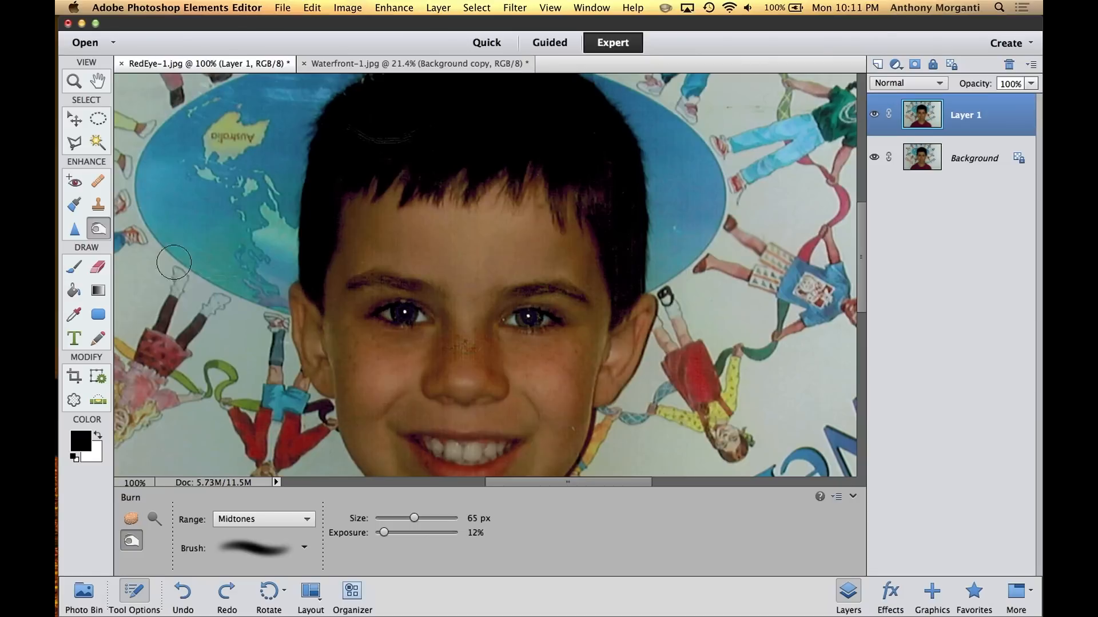
{"action": "left_click_drag", "start_coordinate": [185, 322], "coordinate": [191, 324]}
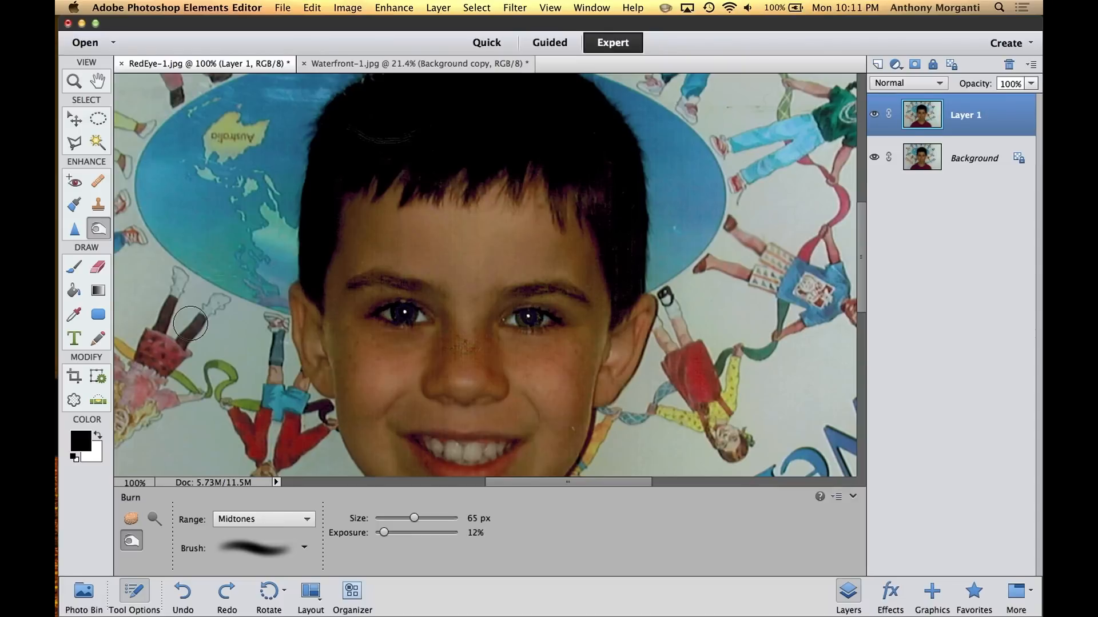